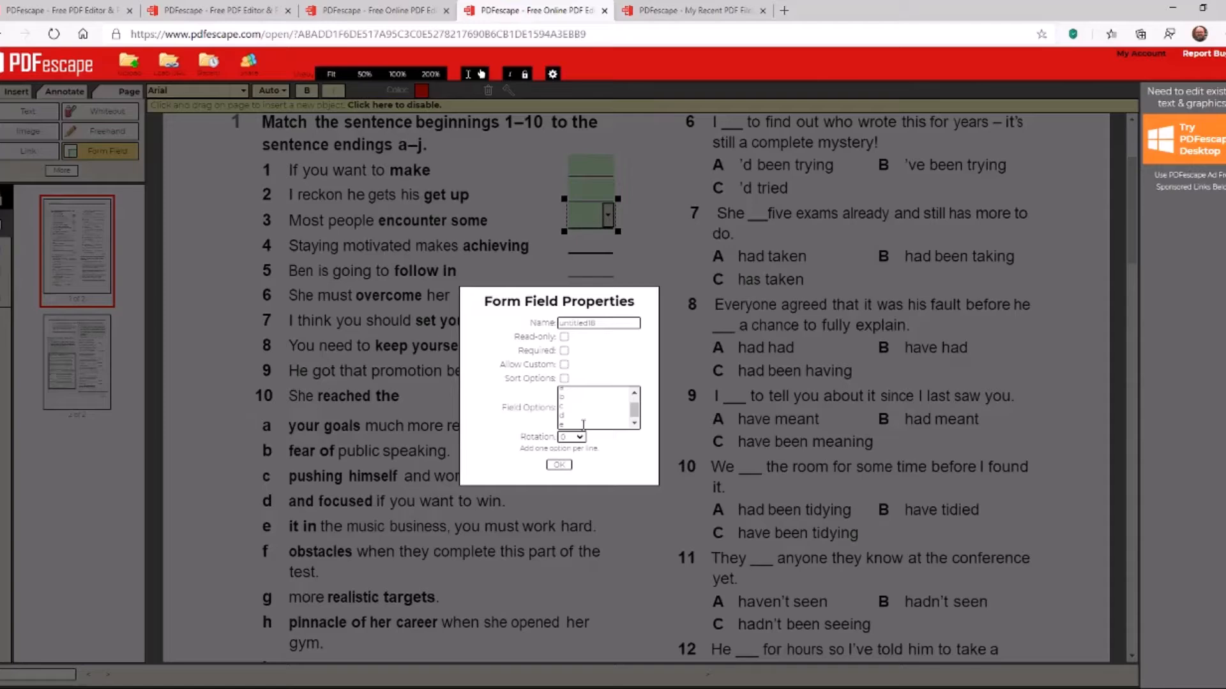
Apply the letter options to the dropdown for item 3, check its list, and remove the stray dropdown field.
{"action": "left_click", "coordinate": [559, 465]}
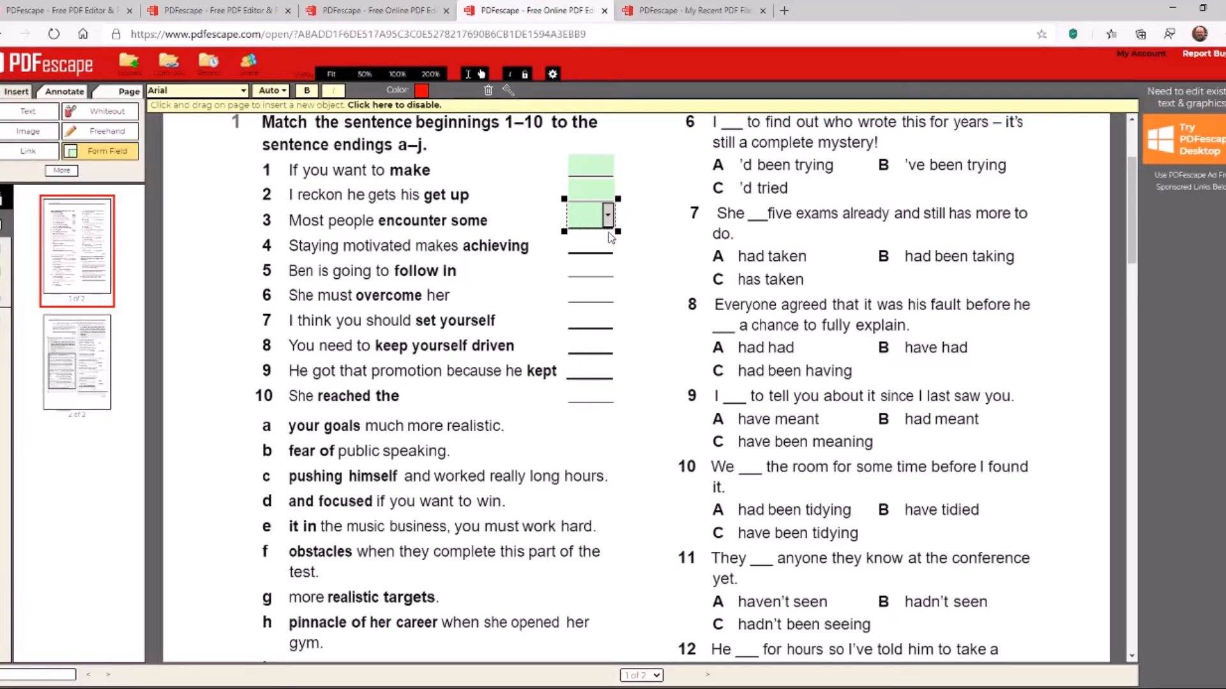
{"action": "left_click", "coordinate": [607, 216]}
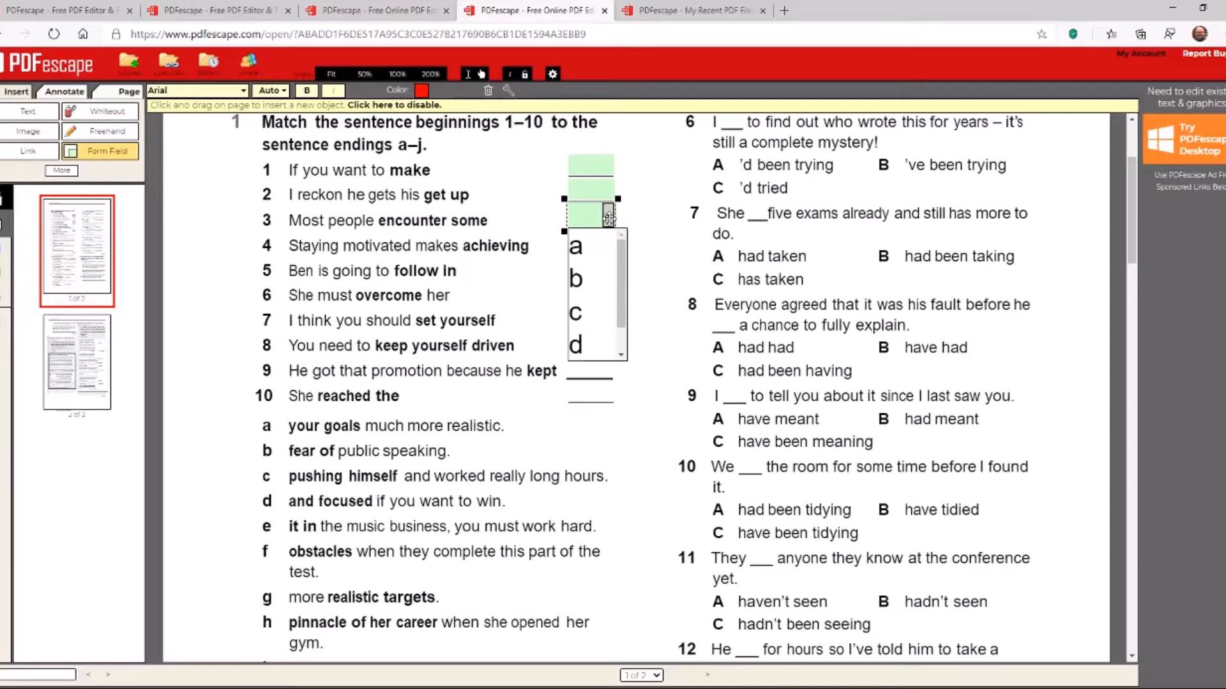
{"action": "left_click", "coordinate": [684, 339]}
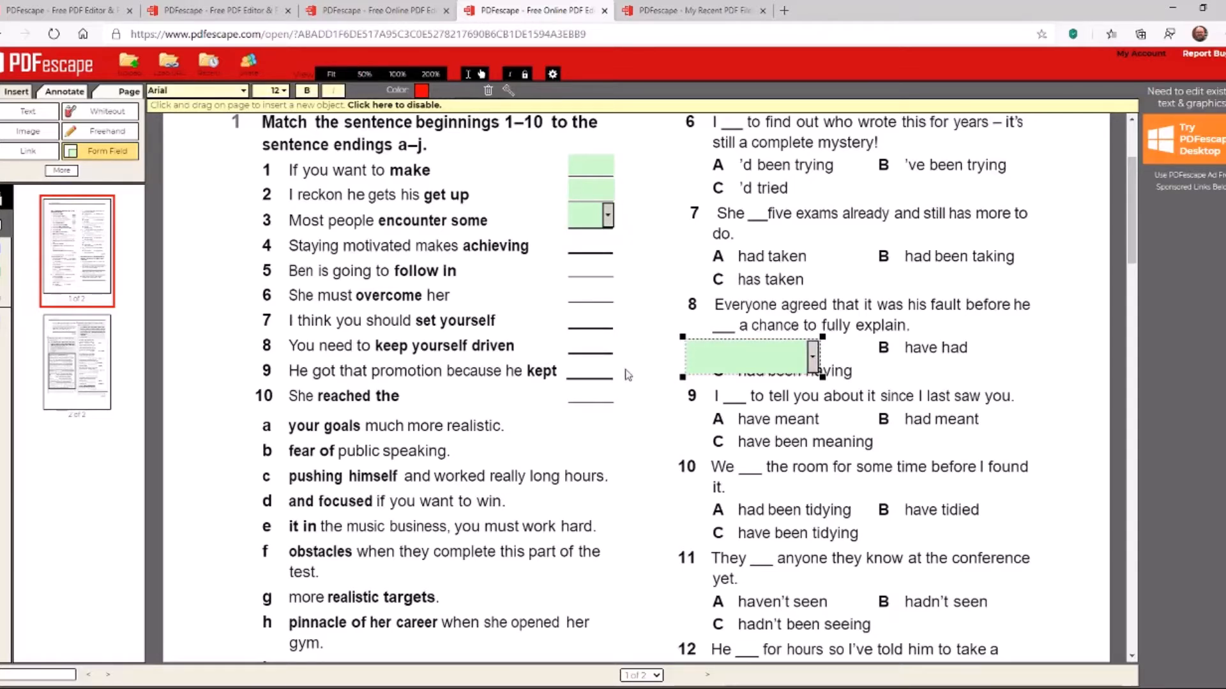
{"action": "key", "text": "Delete"}
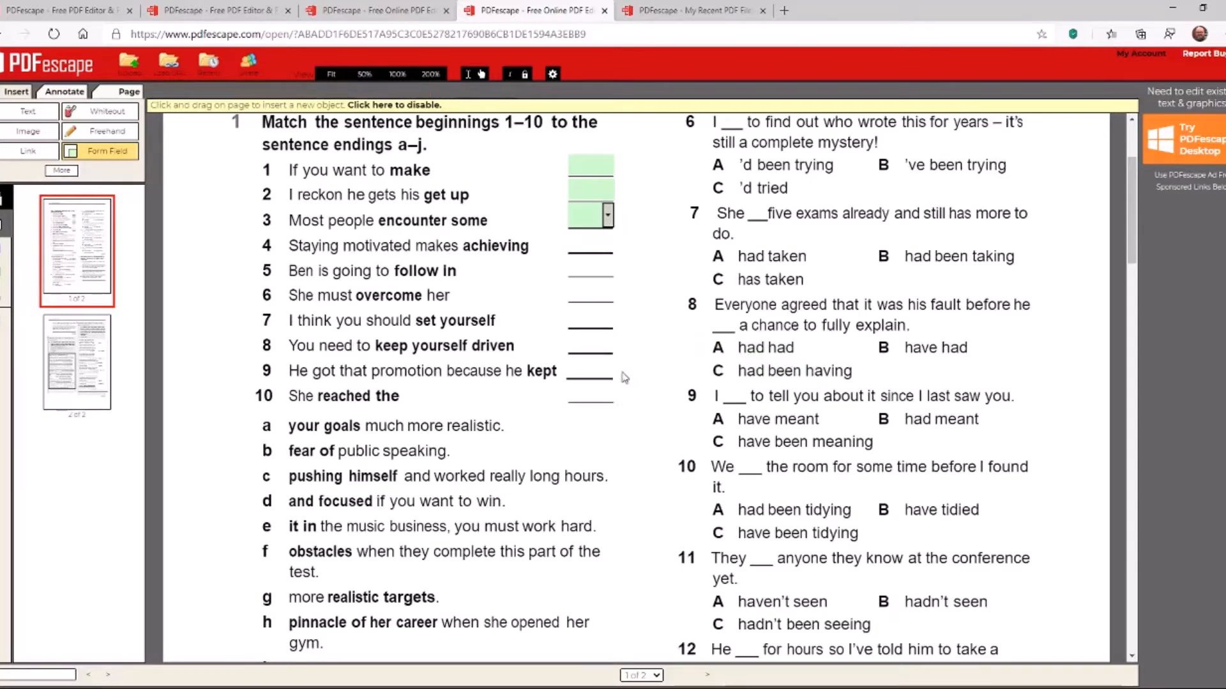
Duplicate item 3's dropdown and place the copy on the answer line of item 4 in exercise 1.
{"action": "right_click", "coordinate": [591, 220]}
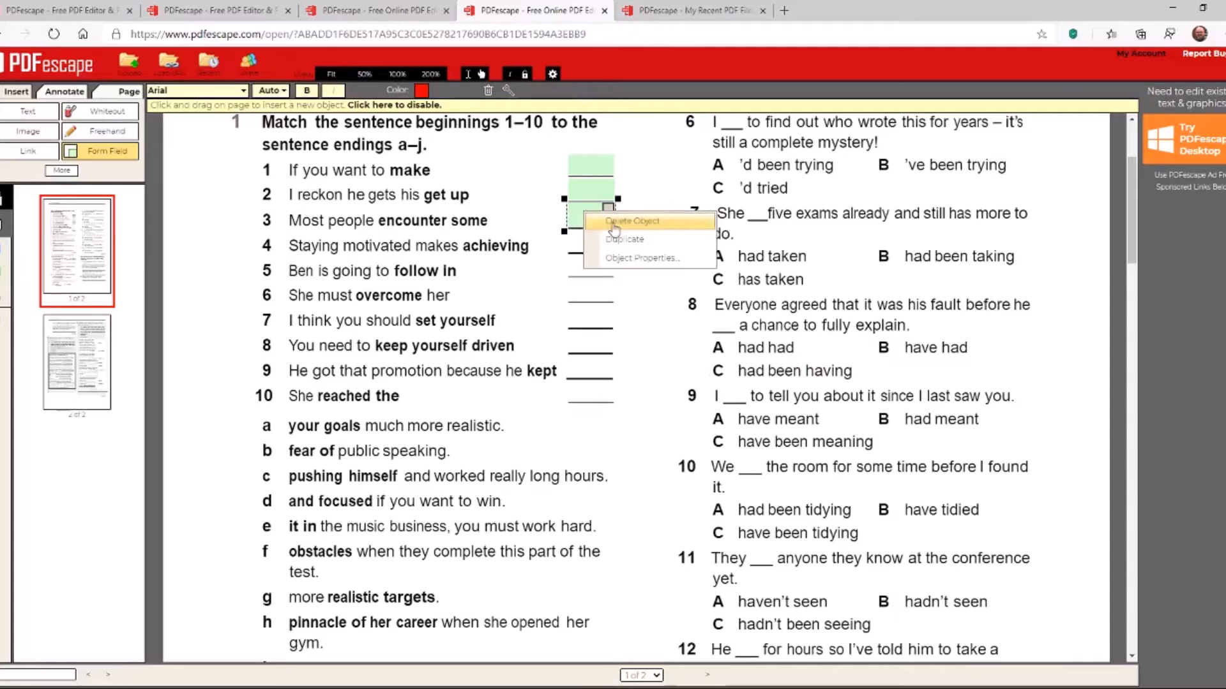
{"action": "left_click", "coordinate": [630, 241]}
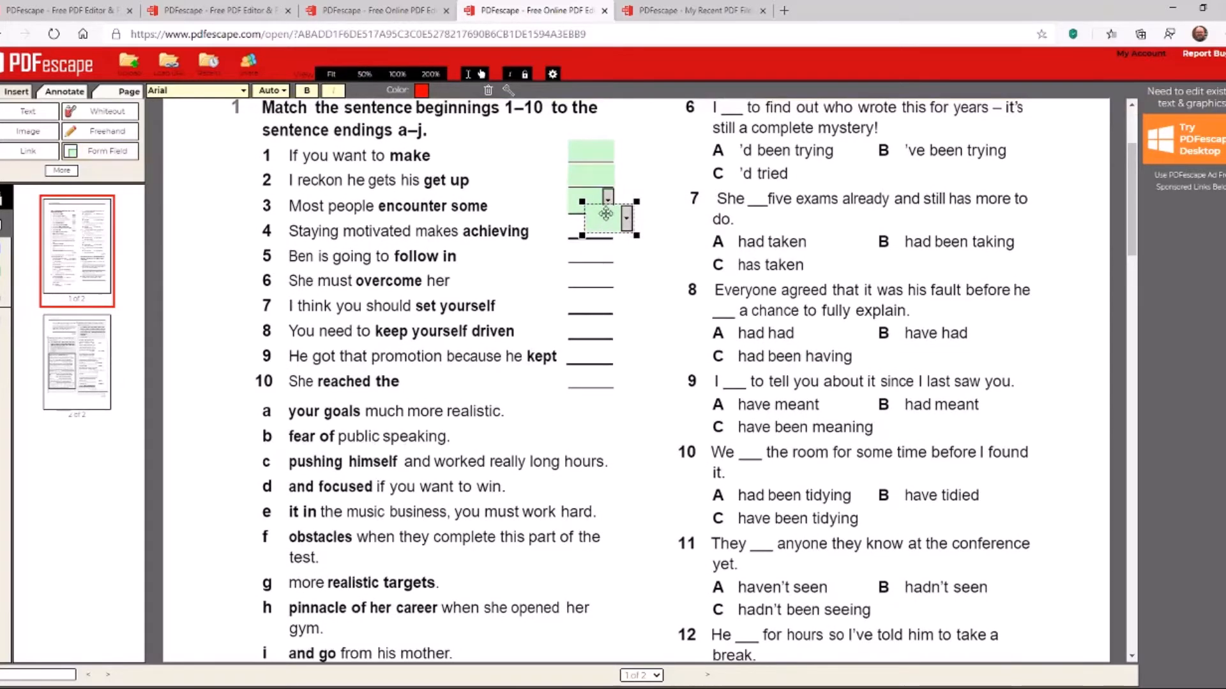
{"action": "left_click_drag", "start_coordinate": [587, 226], "coordinate": [586, 224]}
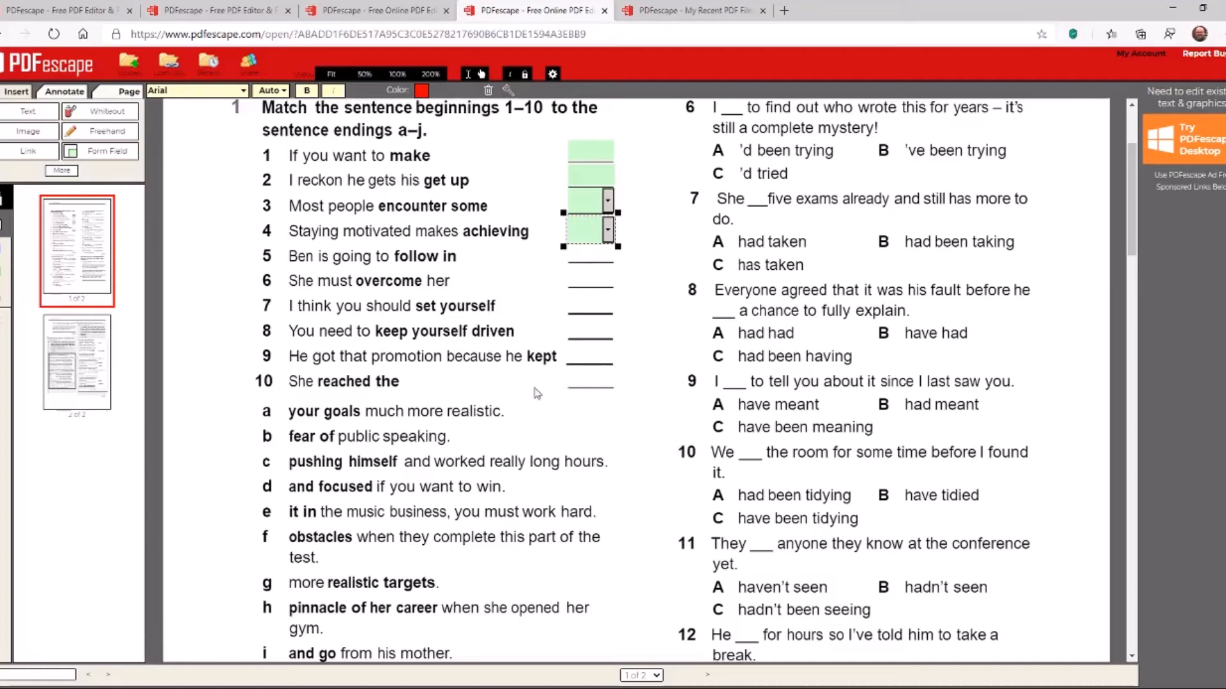
Add a text form field over the gap in sentence 1 of exercise 2 and set its font size to Auto.
{"action": "scroll", "coordinate": [313, 455], "scroll_direction": "down", "scroll_amount": 9}
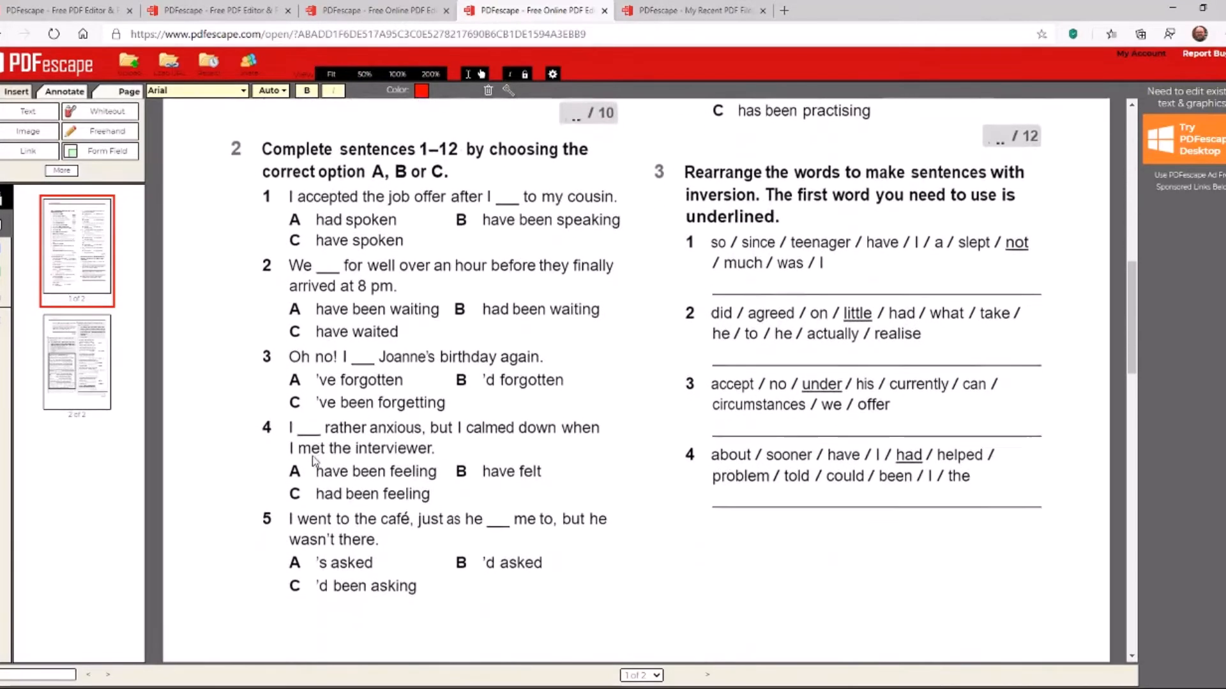
{"action": "scroll", "coordinate": [312, 459], "scroll_direction": "up", "scroll_amount": 3}
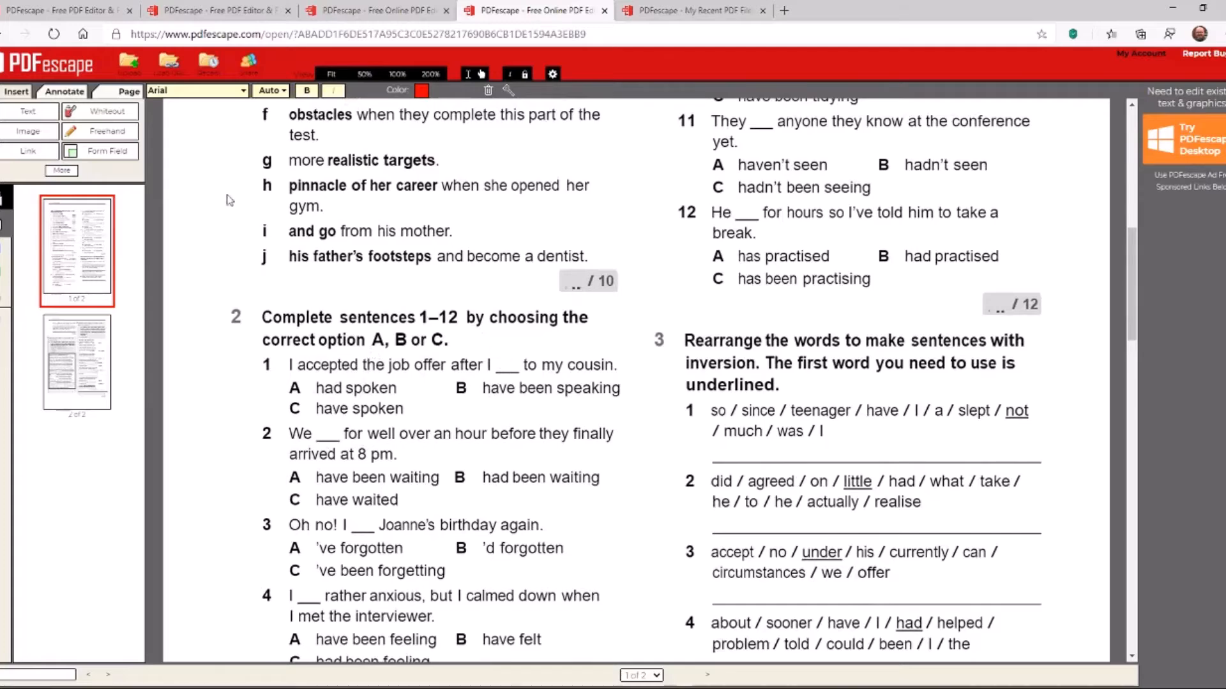
{"action": "left_click", "coordinate": [104, 152]}
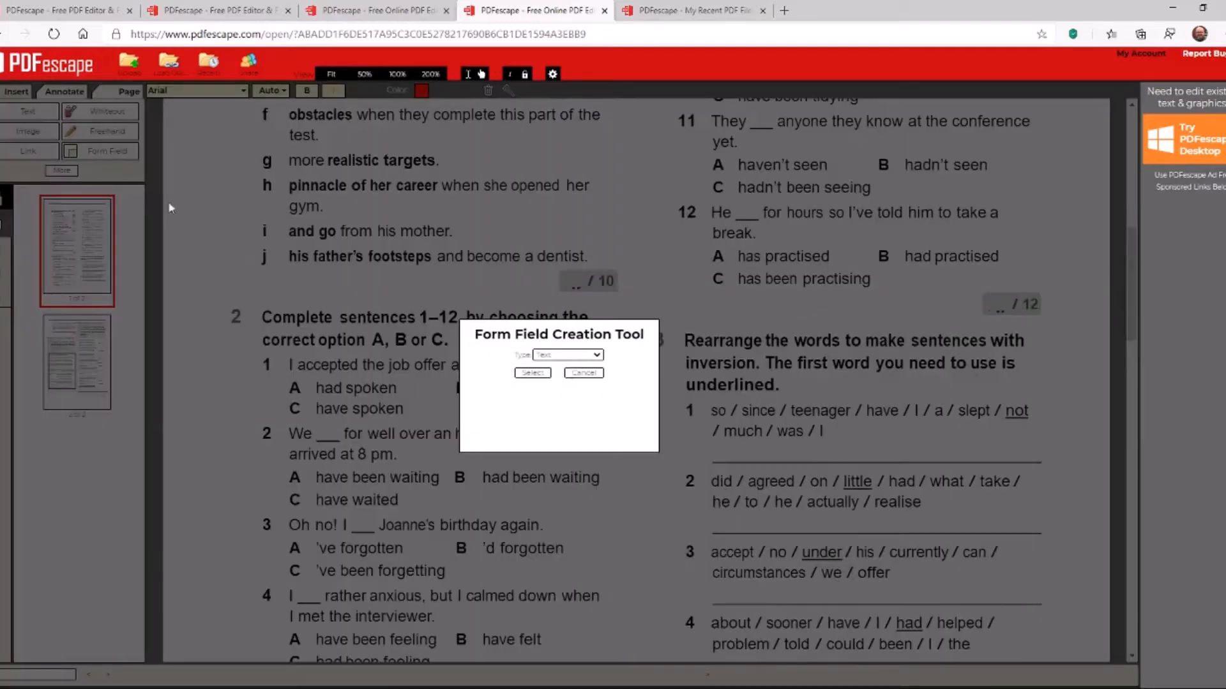
{"action": "left_click", "coordinate": [544, 375]}
{"action": "left_click_drag", "start_coordinate": [494, 364], "coordinate": [522, 393]}
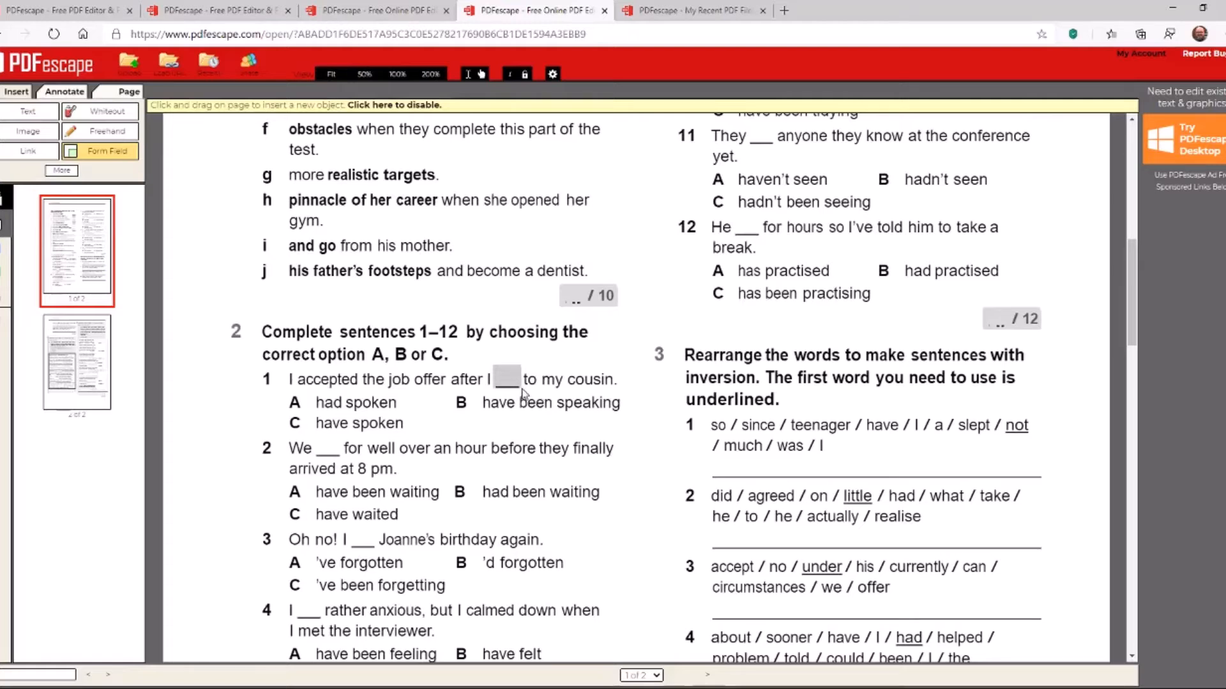
{"action": "left_click", "coordinate": [280, 91]}
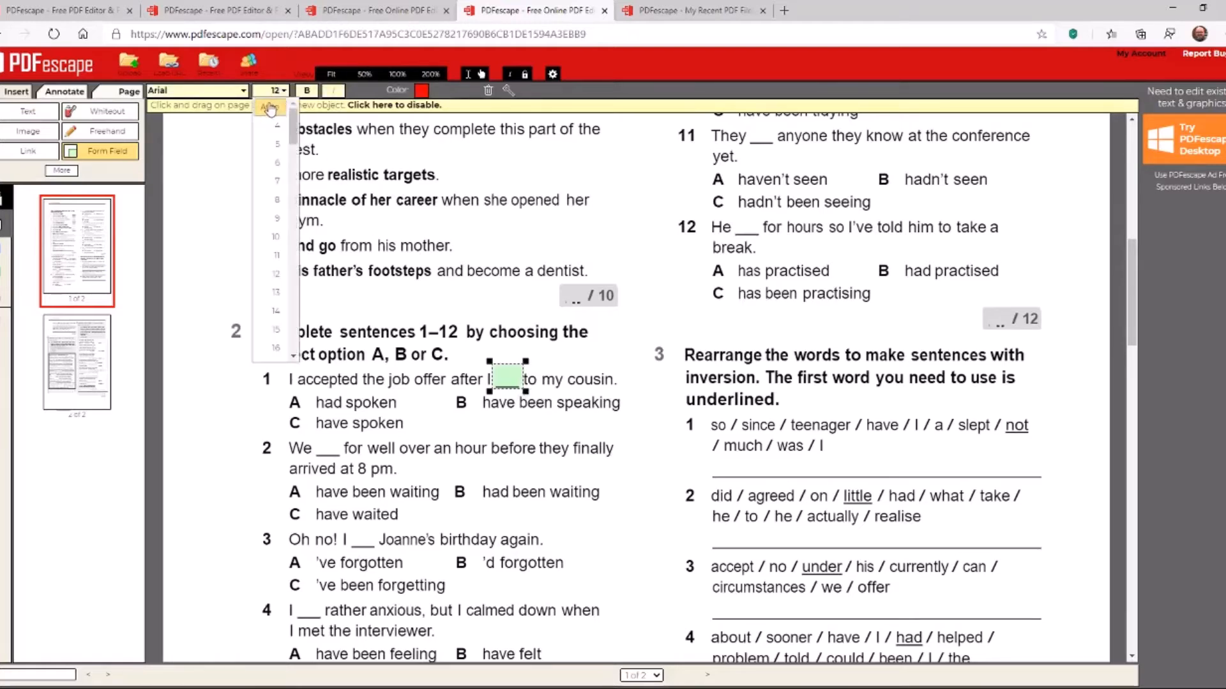
{"action": "left_click", "coordinate": [272, 109]}
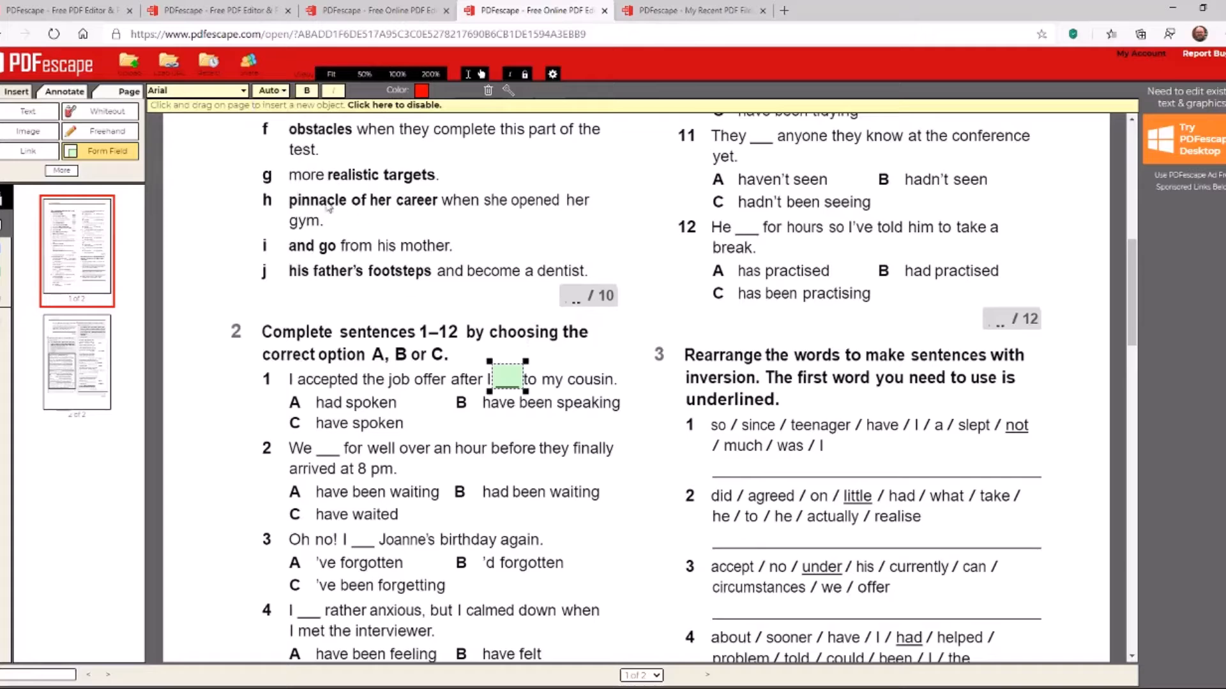
Insert a radio button form field beside option A of sentence 1 in exercise 2.
{"action": "left_click", "coordinate": [100, 153]}
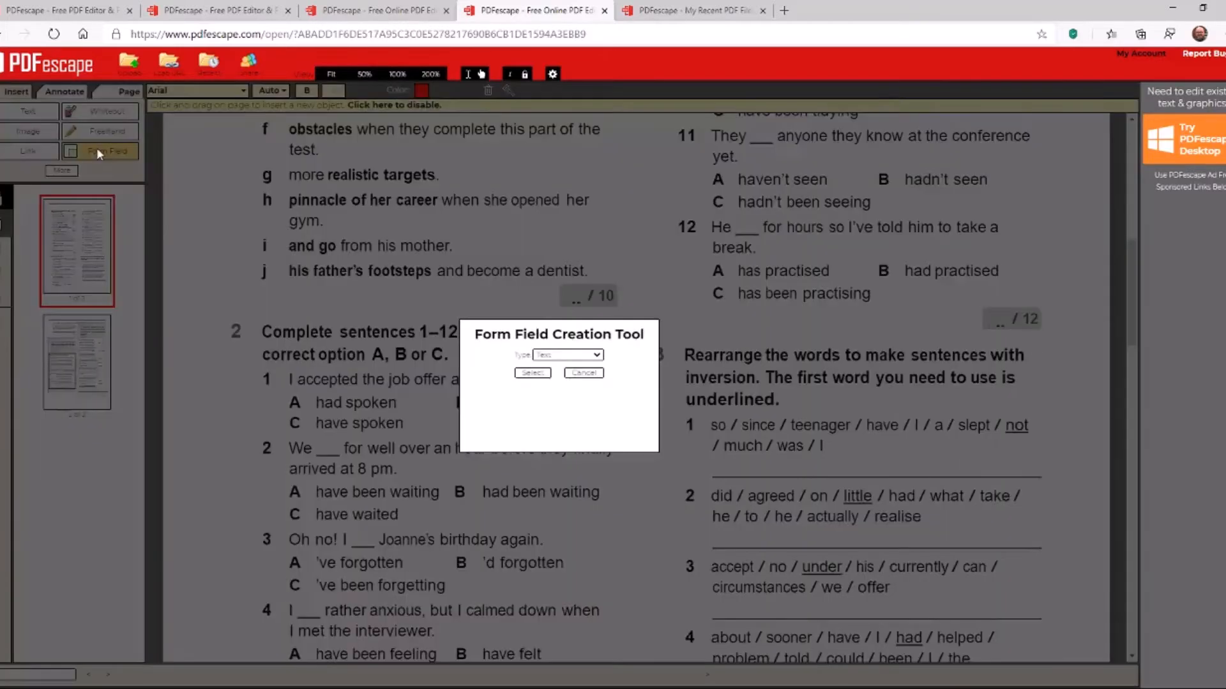
{"action": "left_click", "coordinate": [565, 396]}
{"action": "left_click", "coordinate": [534, 374]}
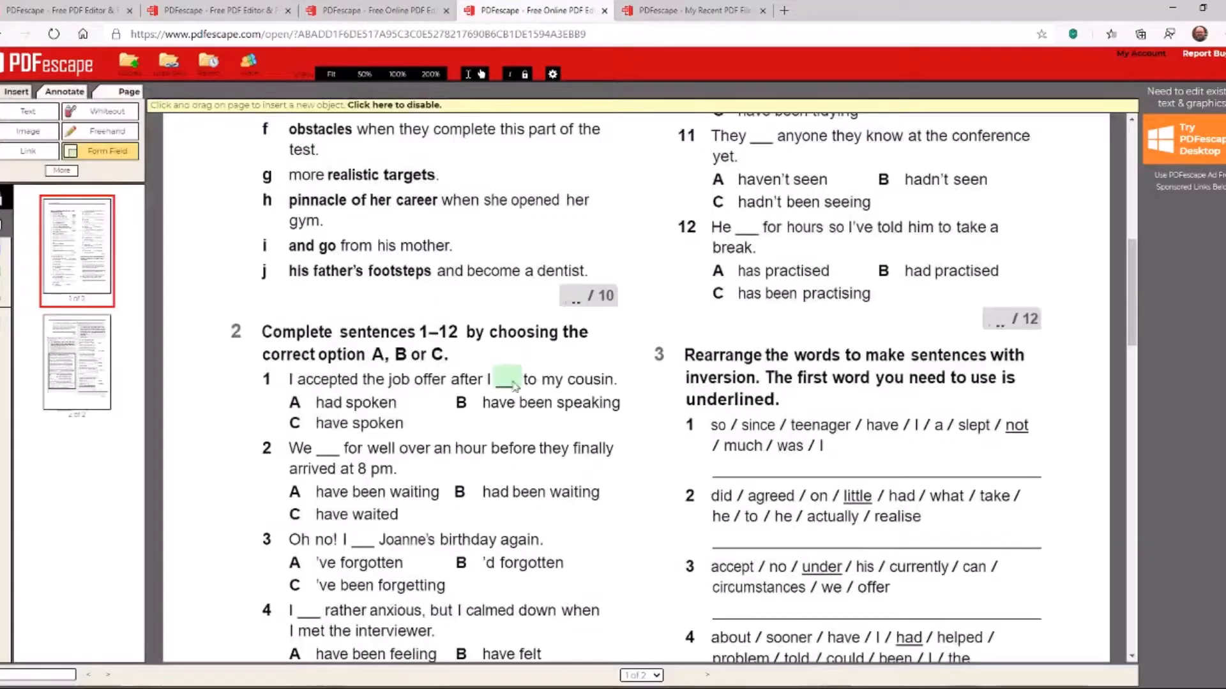
{"action": "left_click", "coordinate": [274, 407]}
Duplicate option A's radio button and place the copy beside option B of sentence 1.
{"action": "left_click_drag", "start_coordinate": [274, 406], "coordinate": [445, 388]}
{"action": "right_click", "coordinate": [275, 400]}
{"action": "left_click", "coordinate": [316, 427]}
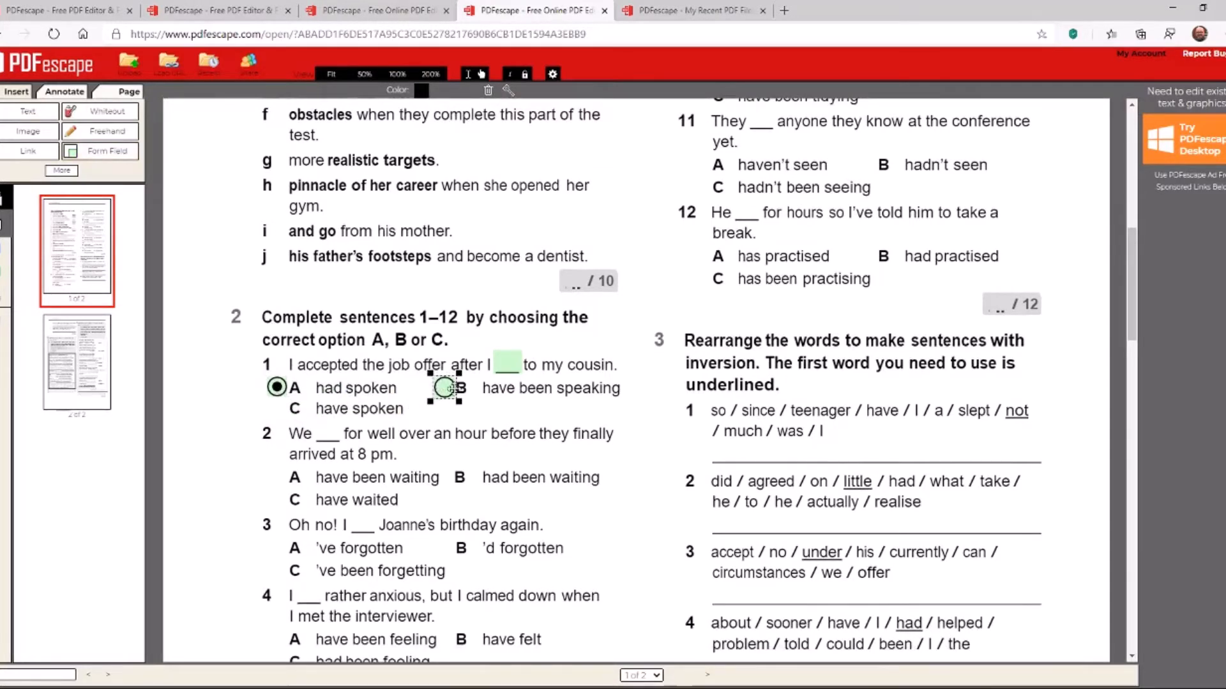
Select option B's radio button, duplicate it, and place the copy beside option C of sentence 1.
{"action": "left_click", "coordinate": [445, 387]}
{"action": "right_click", "coordinate": [436, 380]}
{"action": "left_click", "coordinate": [484, 482]}
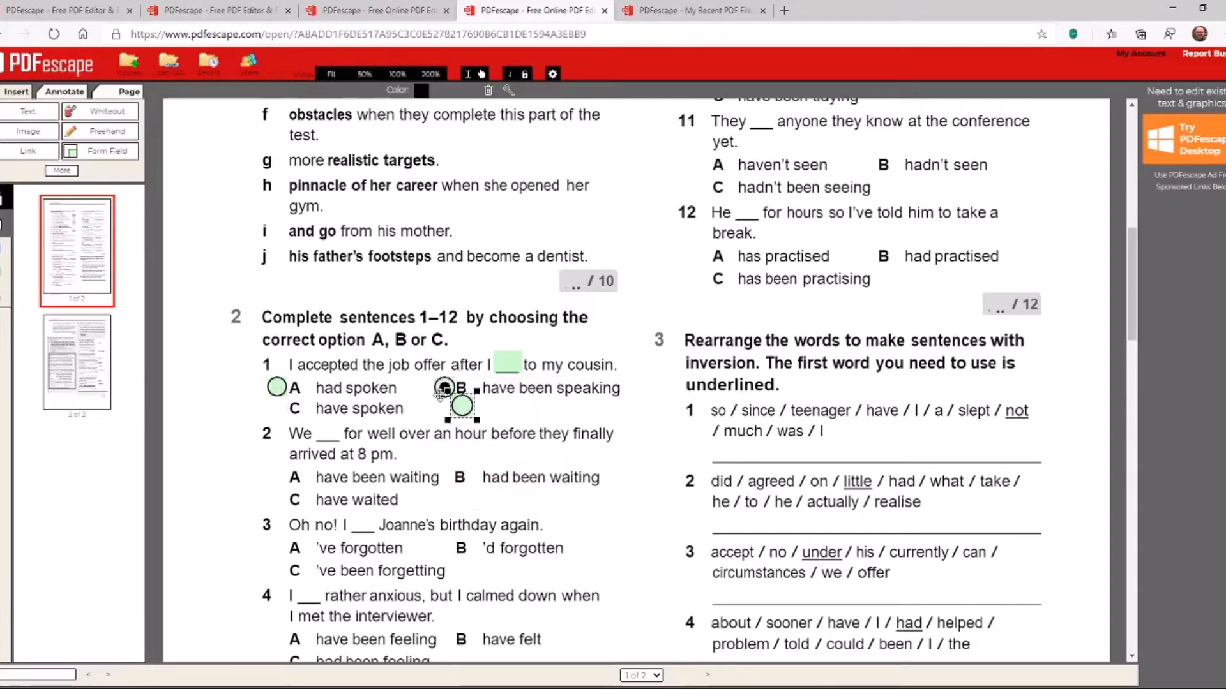
{"action": "left_click_drag", "start_coordinate": [461, 403], "coordinate": [278, 409]}
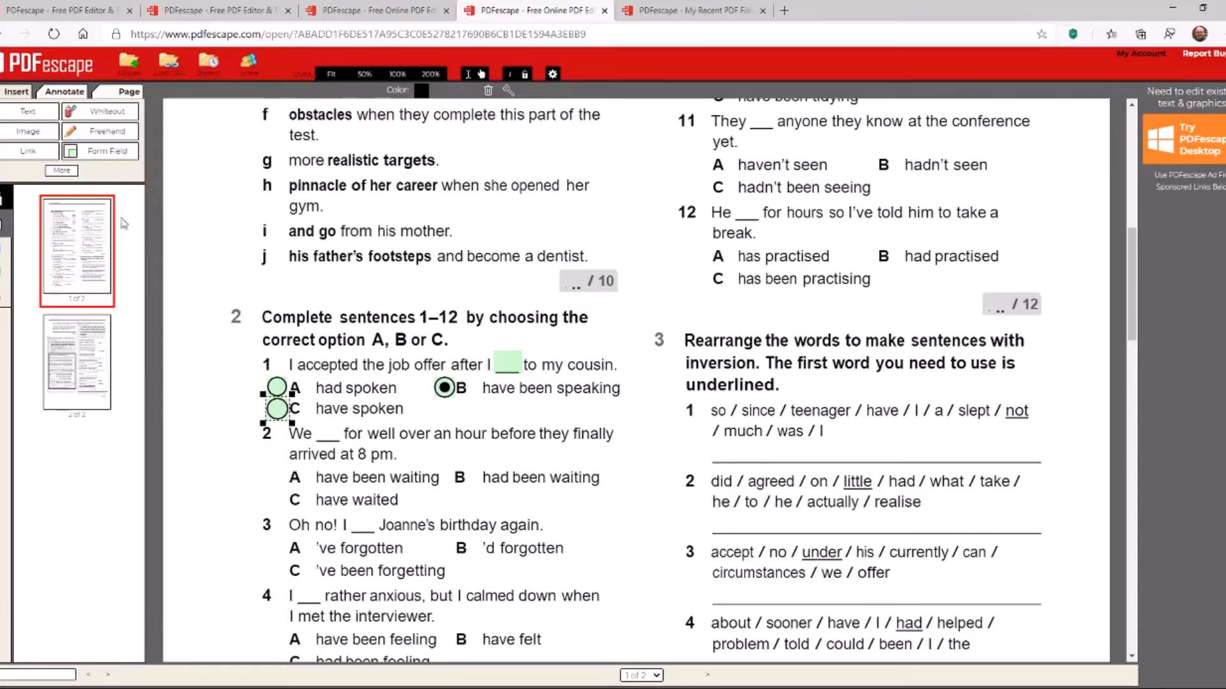
Insert a new radio button form field and align it beside option A of sentence 2 in exercise 2.
{"action": "left_click", "coordinate": [112, 156]}
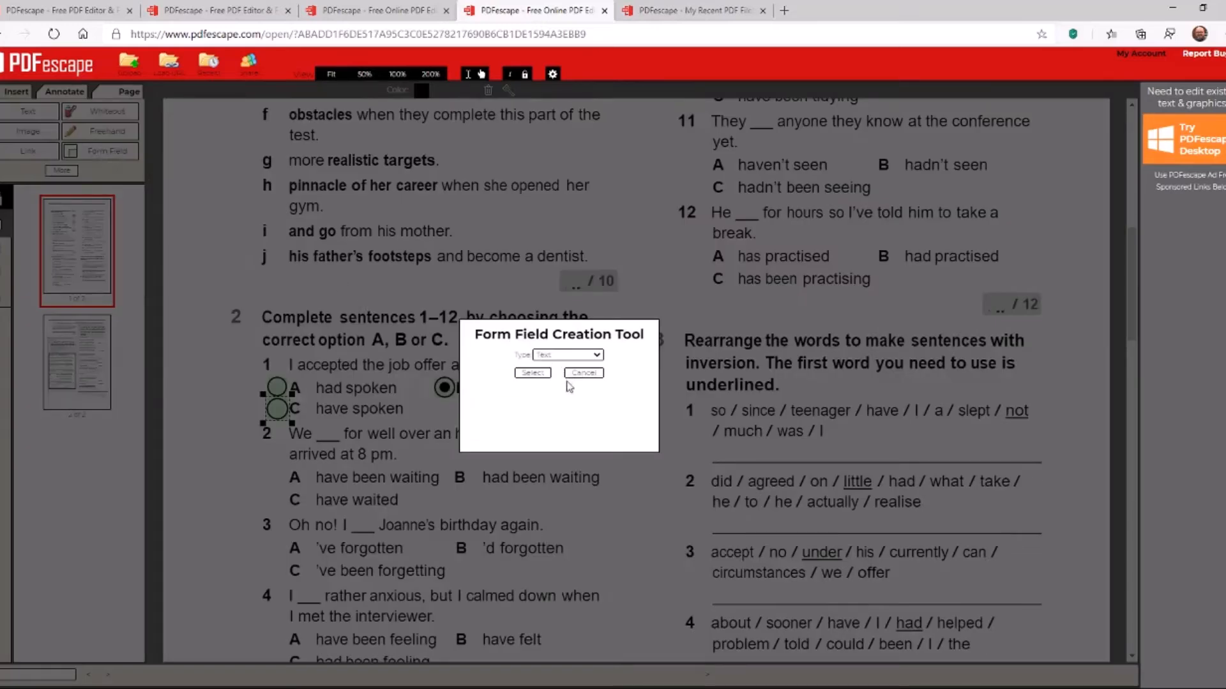
{"action": "key", "text": "Down"}
{"action": "key", "text": "Down"}
{"action": "left_click", "coordinate": [540, 374]}
{"action": "left_click", "coordinate": [280, 481]}
{"action": "left_click_drag", "start_coordinate": [279, 481], "coordinate": [277, 492]}
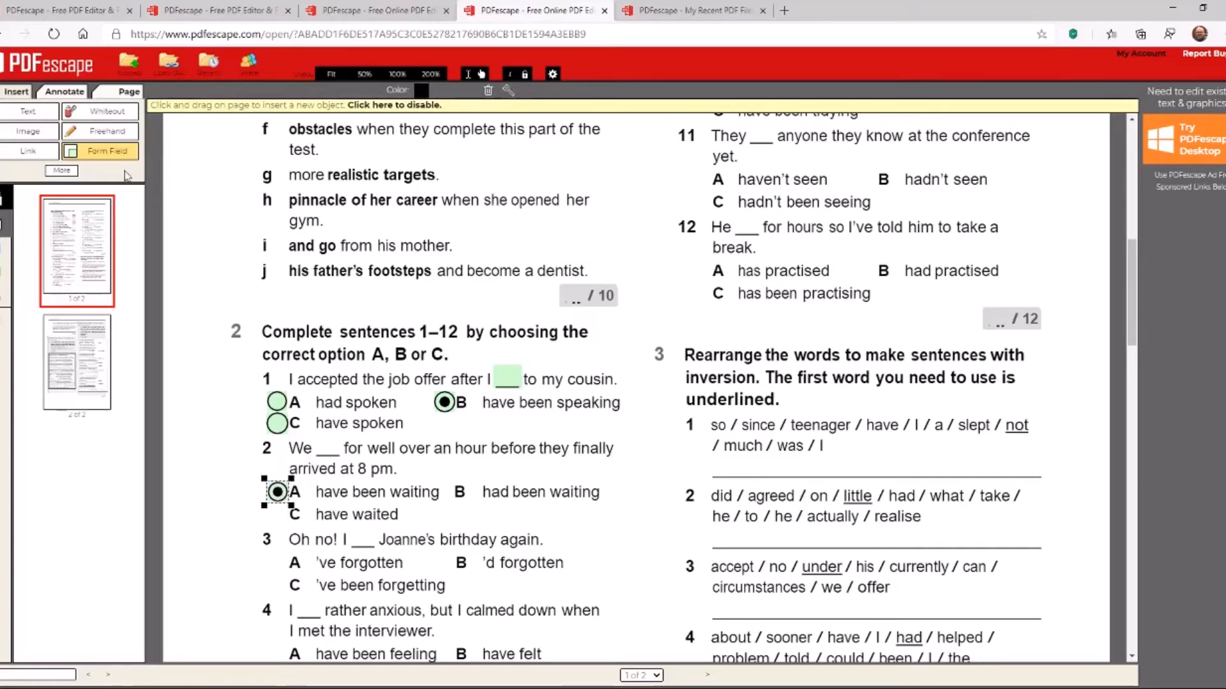
Add a text form field over the blank of the "/ 10" score box and set its font size to Auto.
{"action": "left_click", "coordinate": [100, 151]}
{"action": "left_click", "coordinate": [548, 374]}
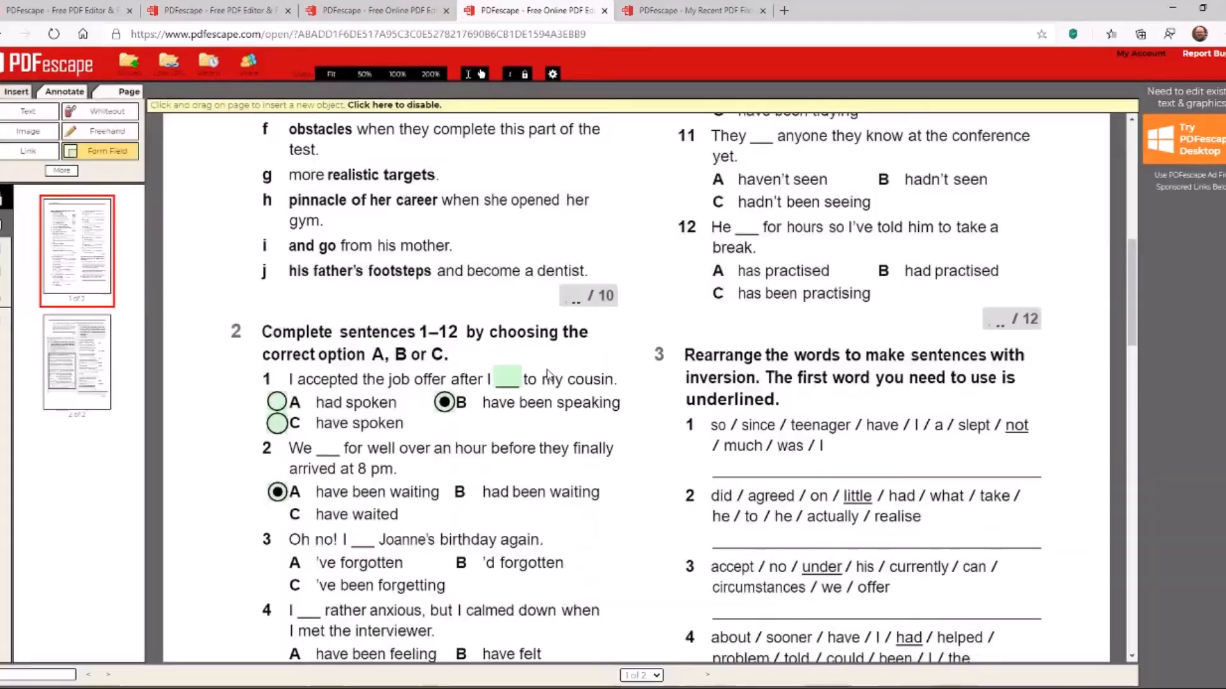
{"action": "left_click_drag", "start_coordinate": [555, 285], "coordinate": [589, 308]}
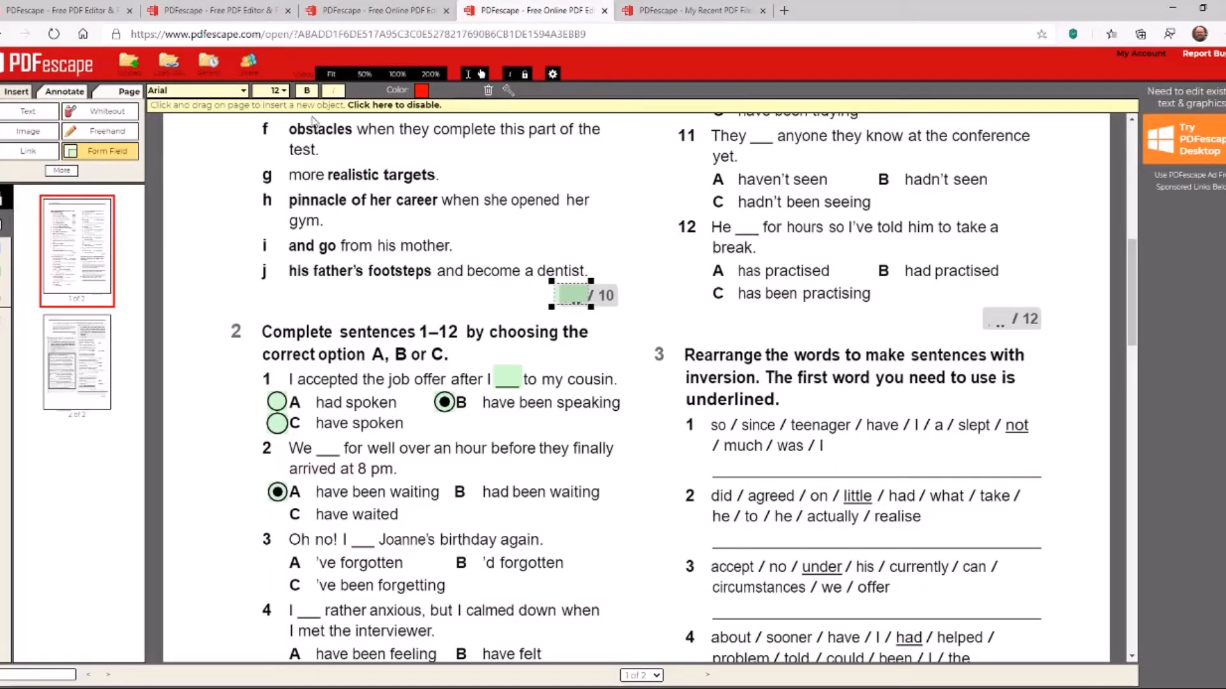
{"action": "left_click", "coordinate": [279, 96]}
{"action": "left_click", "coordinate": [274, 104]}
Add a text form field along the answer line of item 1 in exercise 3 with Auto font size.
{"action": "scroll", "coordinate": [753, 455], "scroll_direction": "down", "scroll_amount": 3}
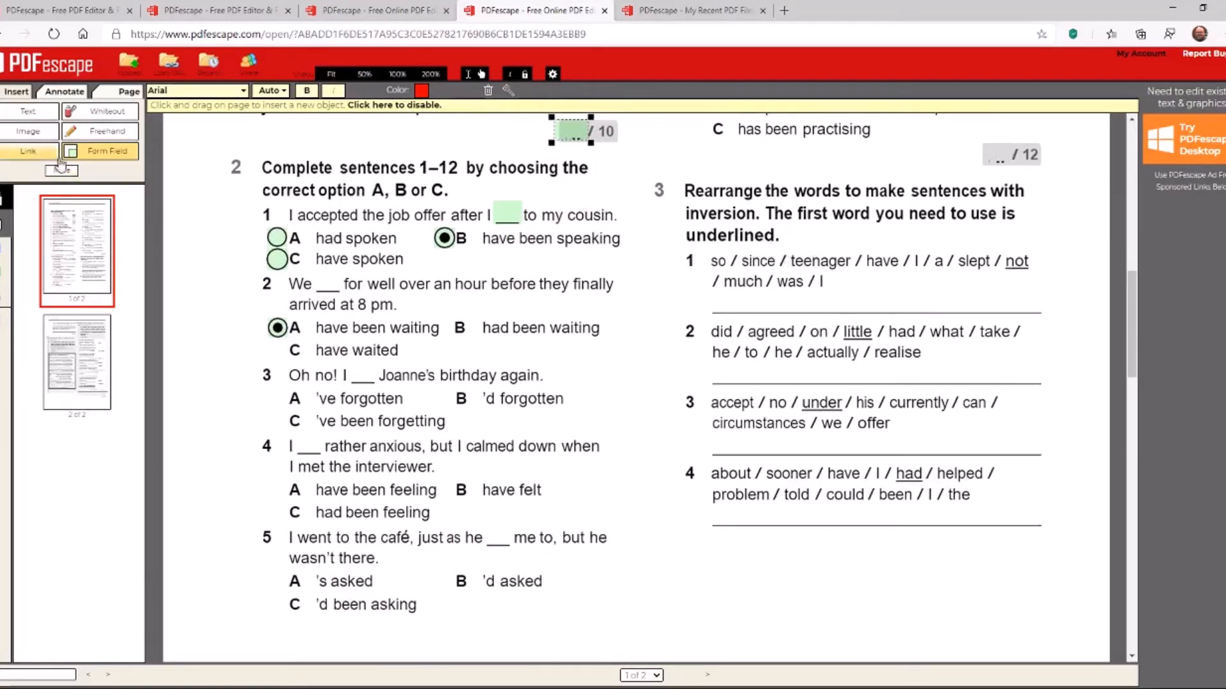
{"action": "left_click", "coordinate": [89, 156]}
{"action": "left_click", "coordinate": [533, 372]}
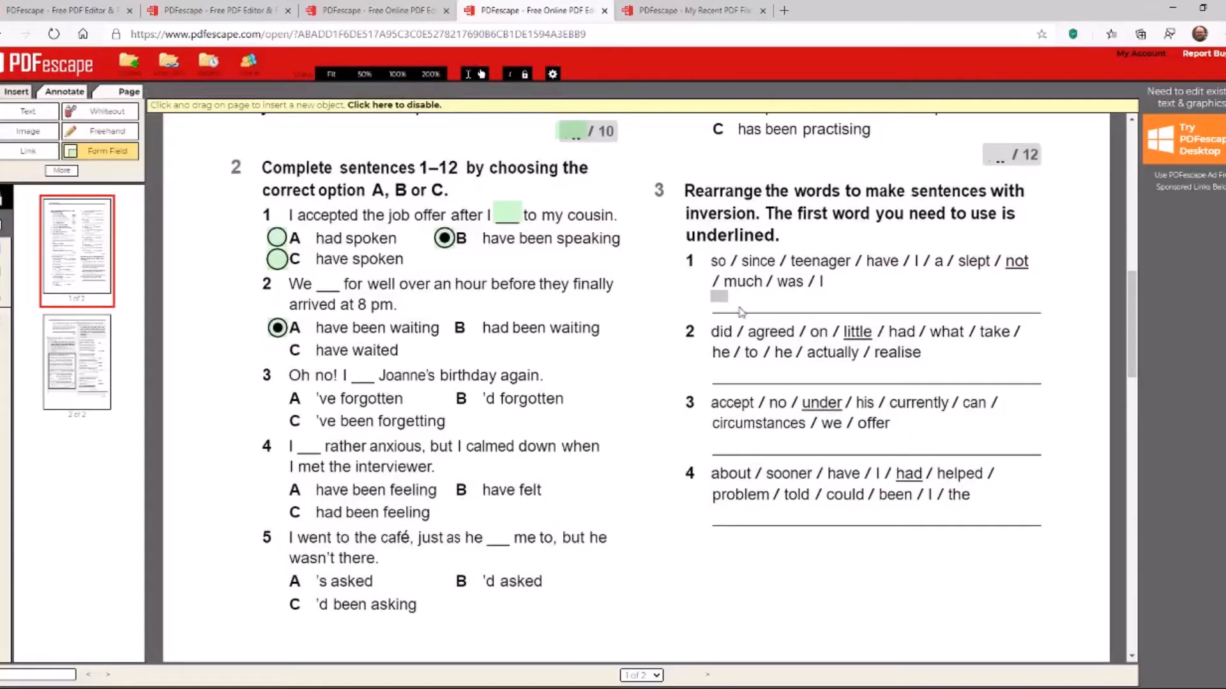
{"action": "left_click_drag", "start_coordinate": [741, 311], "coordinate": [1049, 315]}
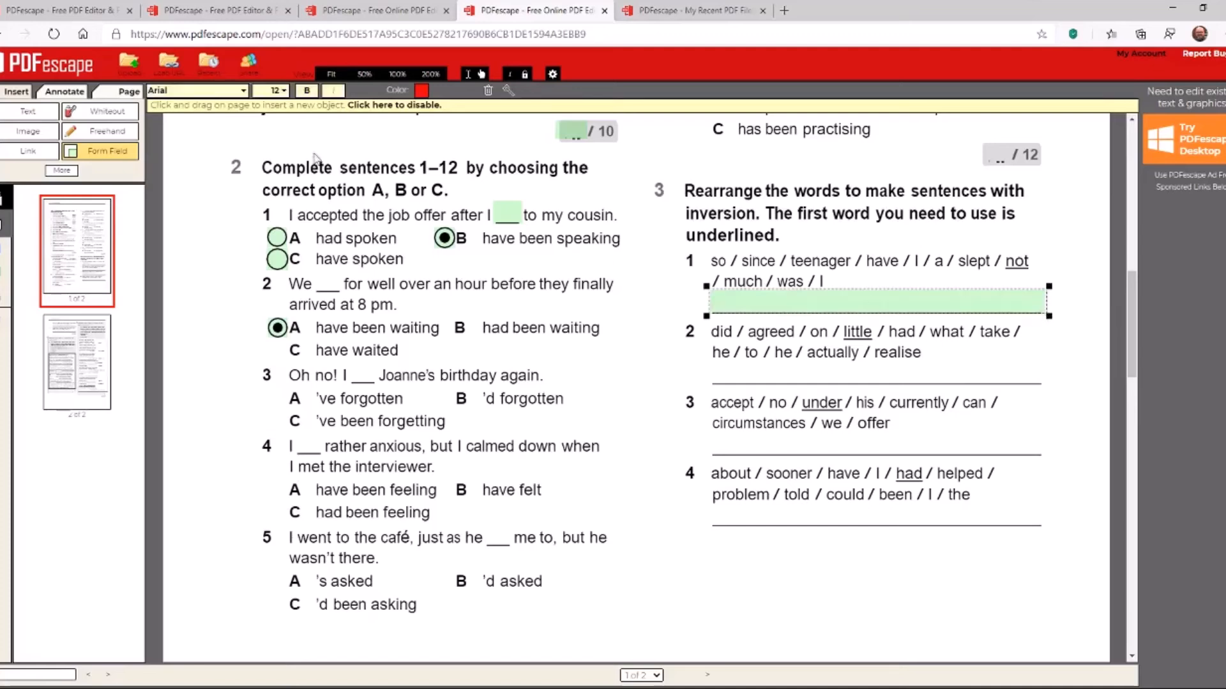
{"action": "left_click", "coordinate": [279, 90]}
{"action": "left_click", "coordinate": [281, 104]}
Enlarge the exercise 3 answer field into a large box and move it so it spans both page columns.
{"action": "right_click", "coordinate": [811, 293]}
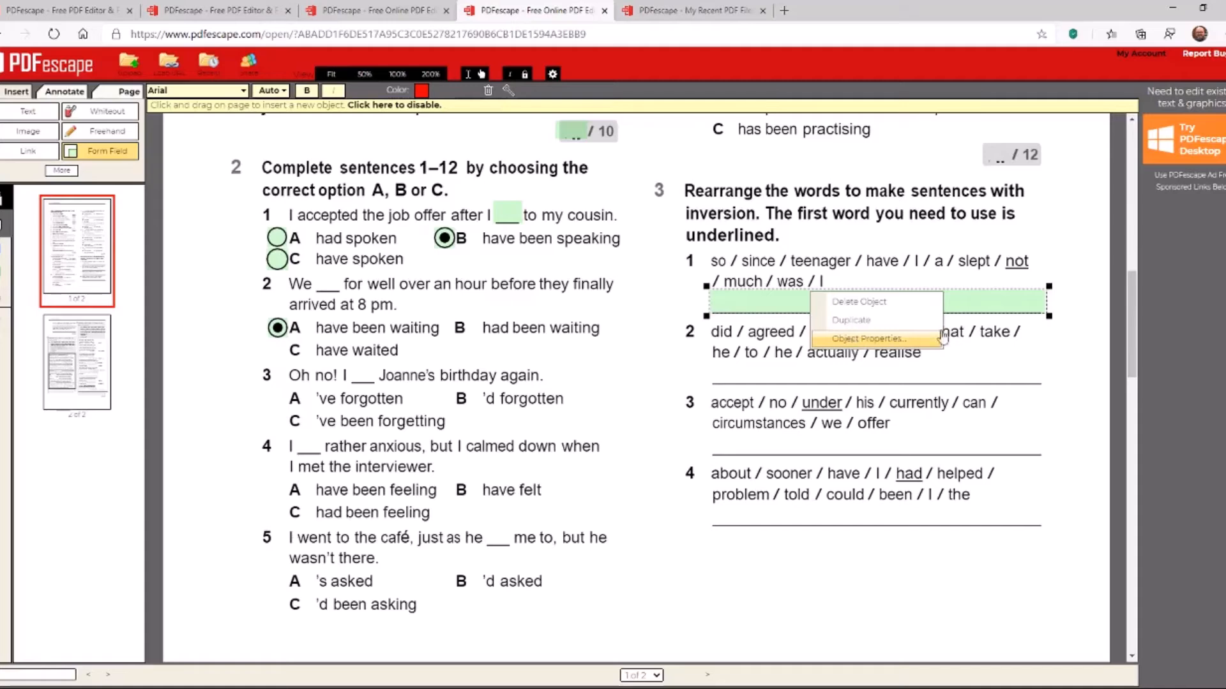
{"action": "left_click_drag", "start_coordinate": [1049, 316], "coordinate": [1062, 534]}
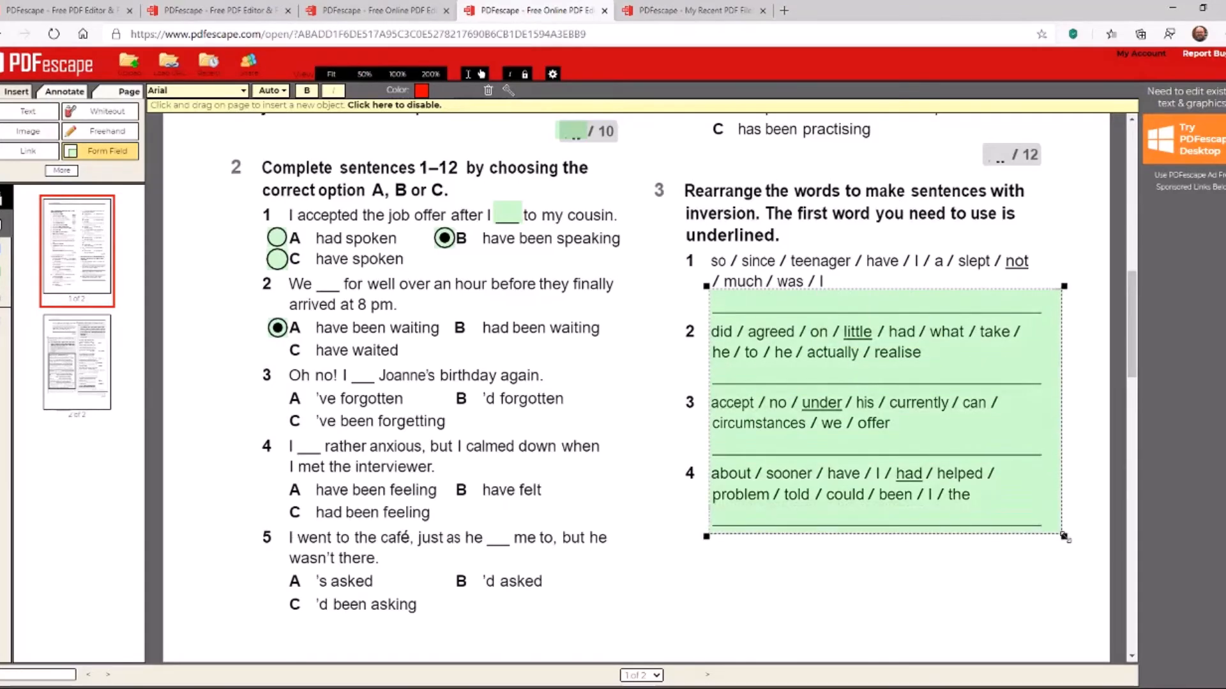
{"action": "left_click_drag", "start_coordinate": [940, 454], "coordinate": [679, 533]}
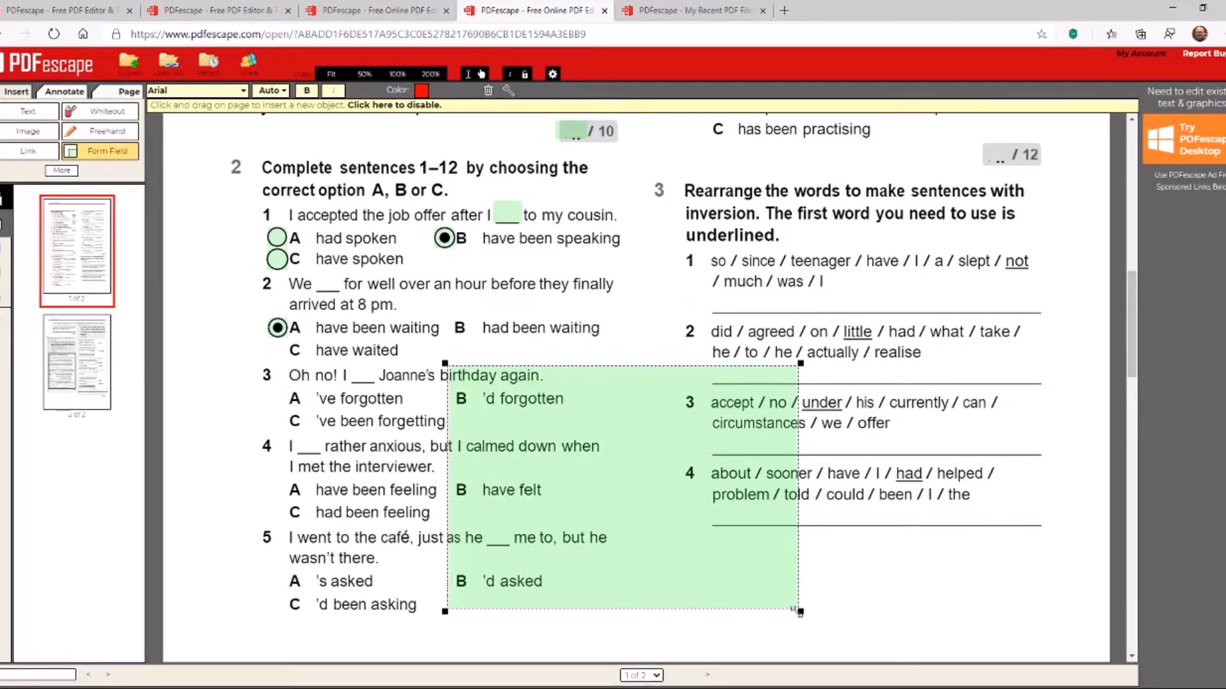
{"action": "left_click_drag", "start_coordinate": [800, 613], "coordinate": [923, 612]}
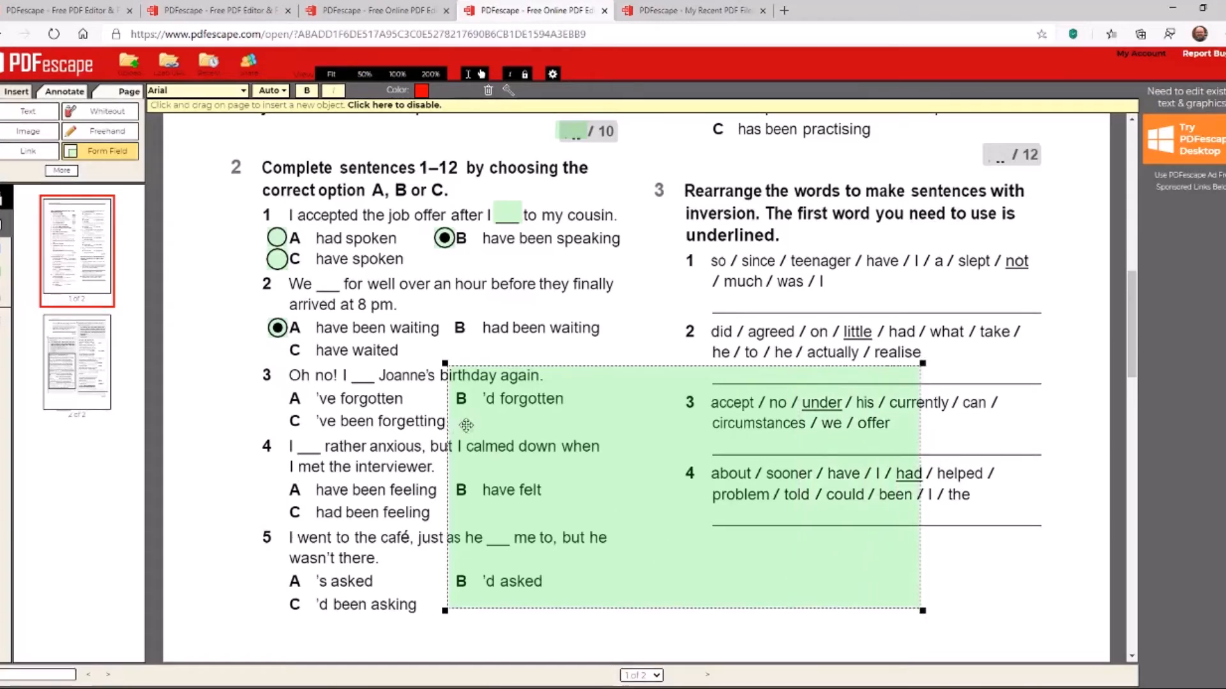
Enable the Multi-line property for the enlarged text field.
{"action": "right_click", "coordinate": [497, 420]}
{"action": "left_click", "coordinate": [546, 466]}
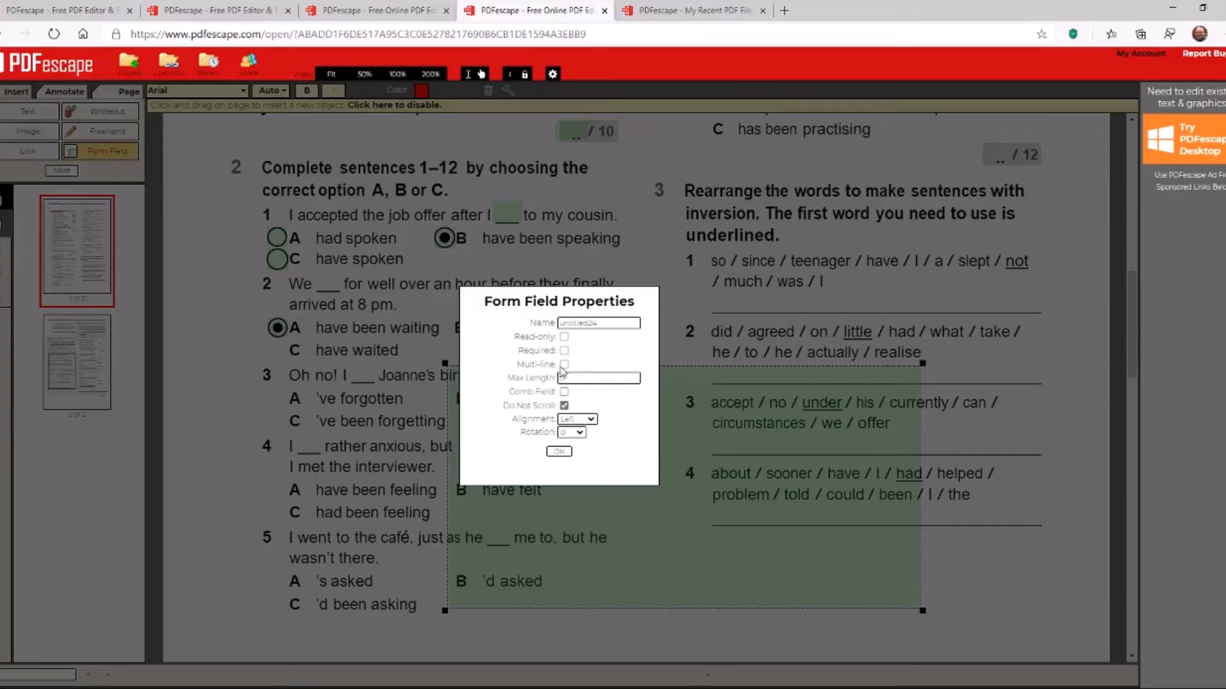
{"action": "left_click", "coordinate": [562, 452]}
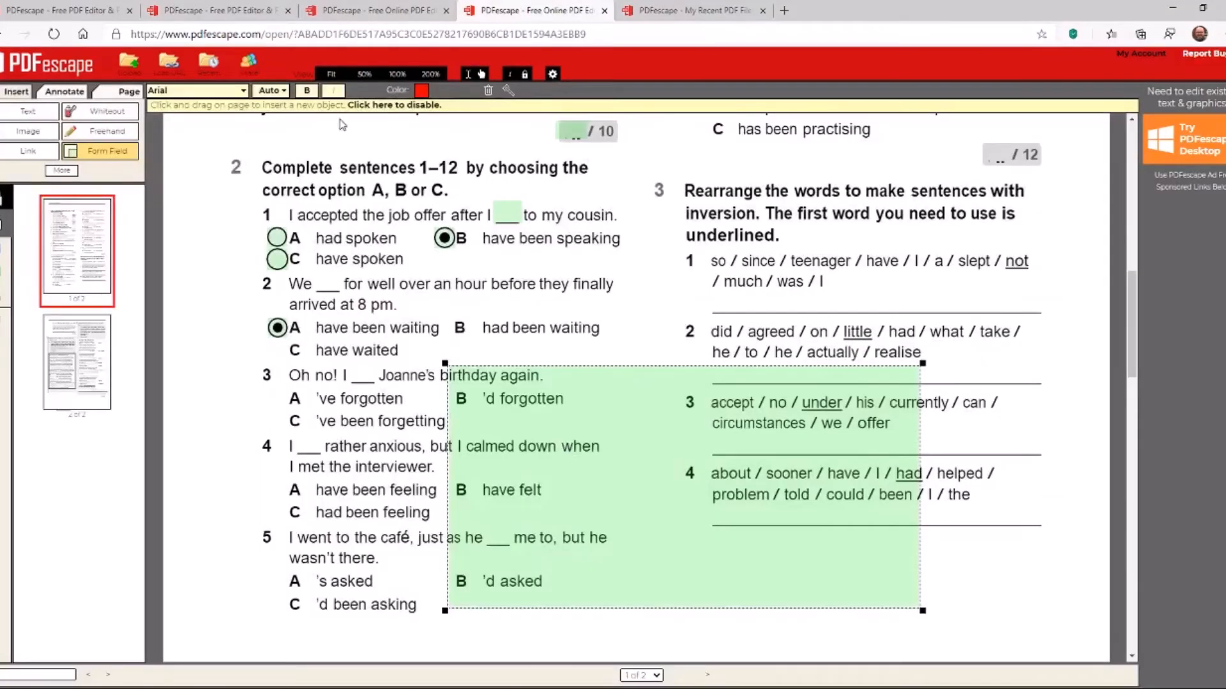
Set the large multi-line field's font size to 11 and fill it with sample text long enough to wrap.
{"action": "left_click", "coordinate": [284, 99]}
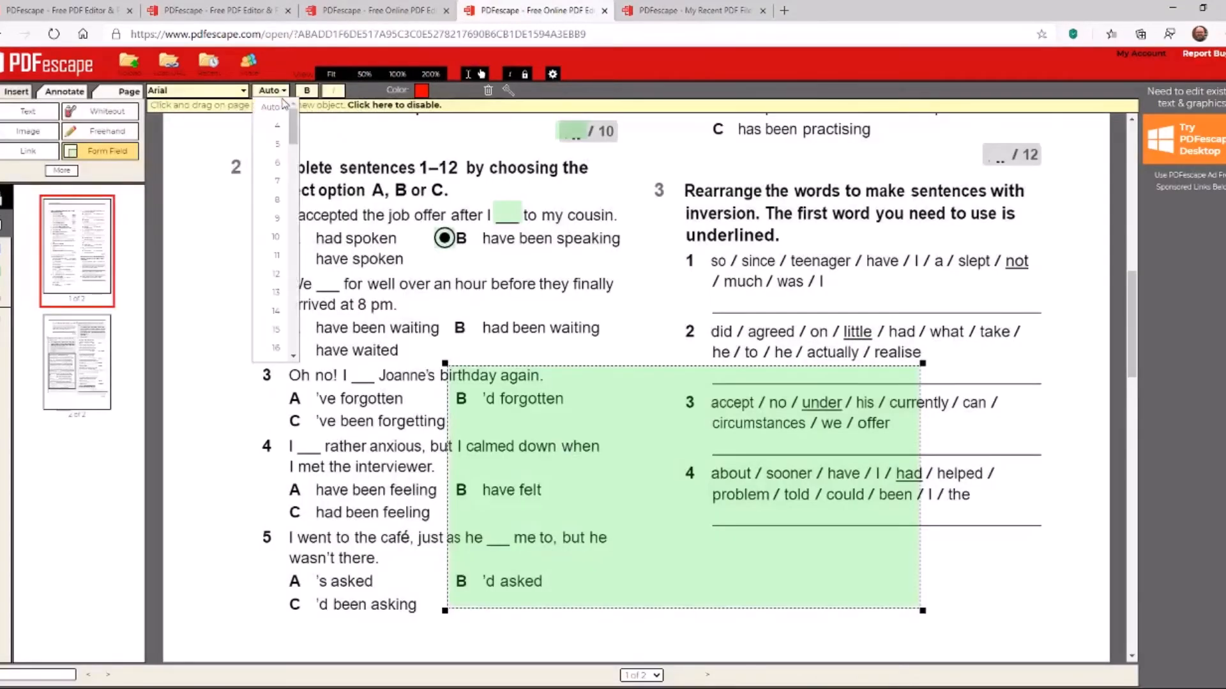
{"action": "left_click", "coordinate": [276, 255]}
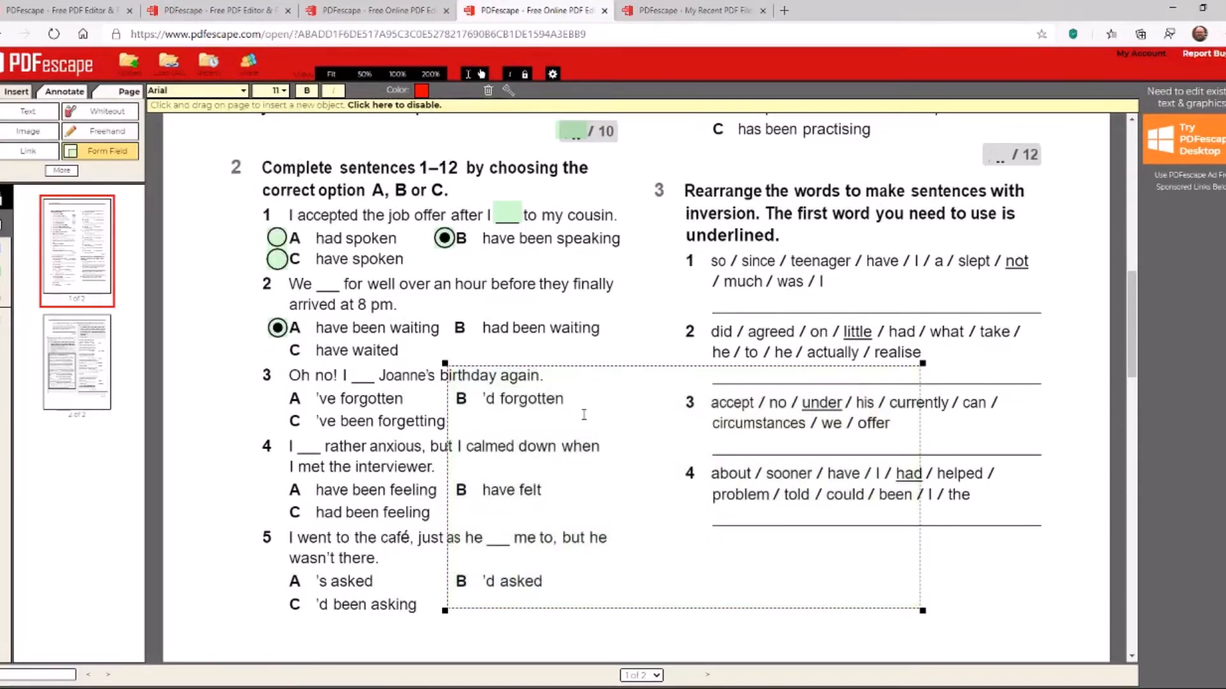
{"action": "type", "text": "sdfasdjhfdsajfkdlkeq hgd fle wkjle hfrlw"}
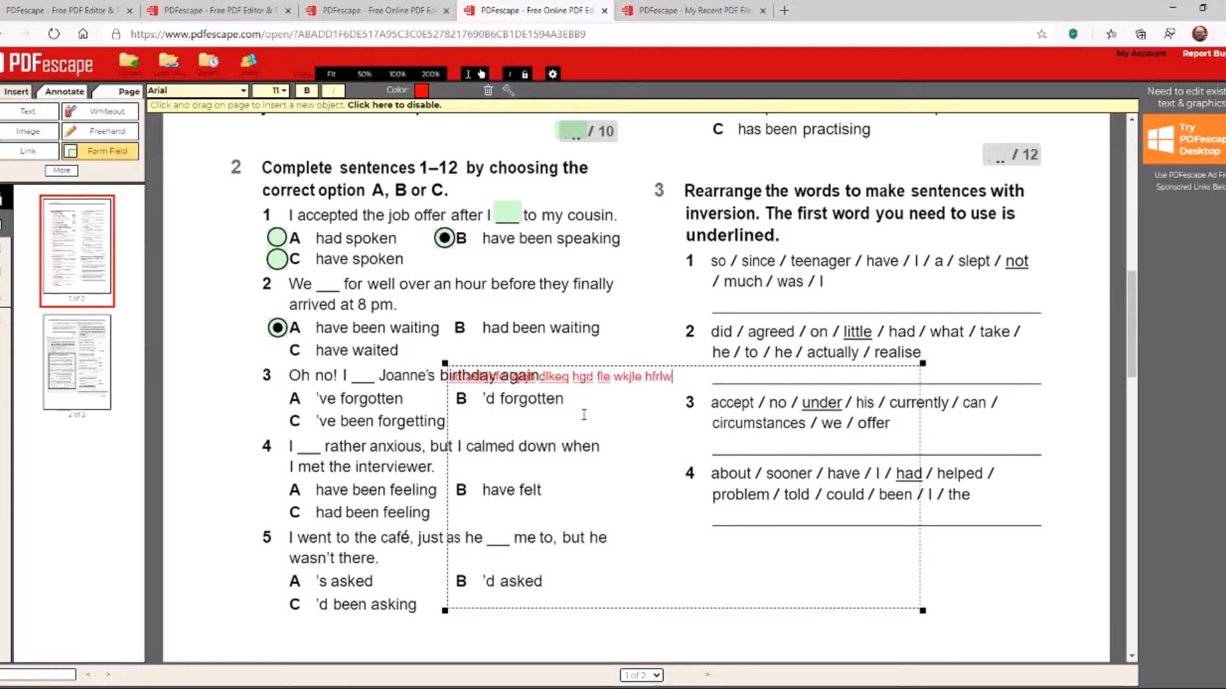
{"action": "type", "text": "egrf ljwhe flweufrli liwuehr"}
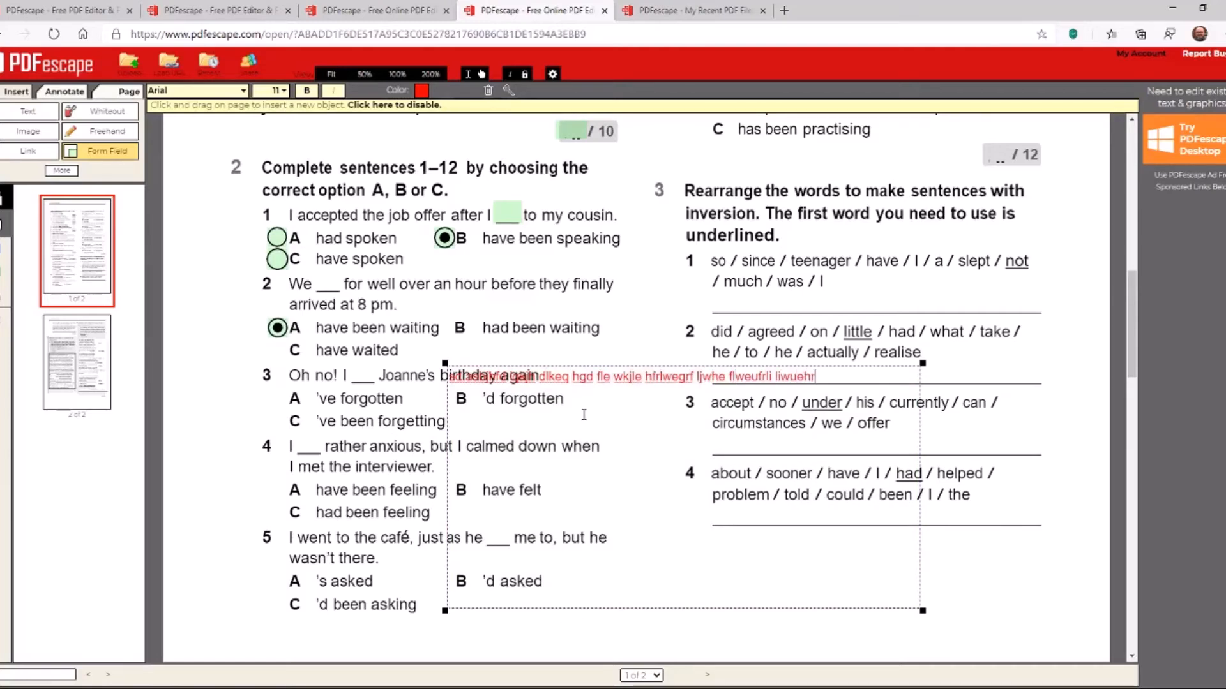
{"action": "type", "text": " iuewgrliuwg er wlegr iwu gerfigweri"}
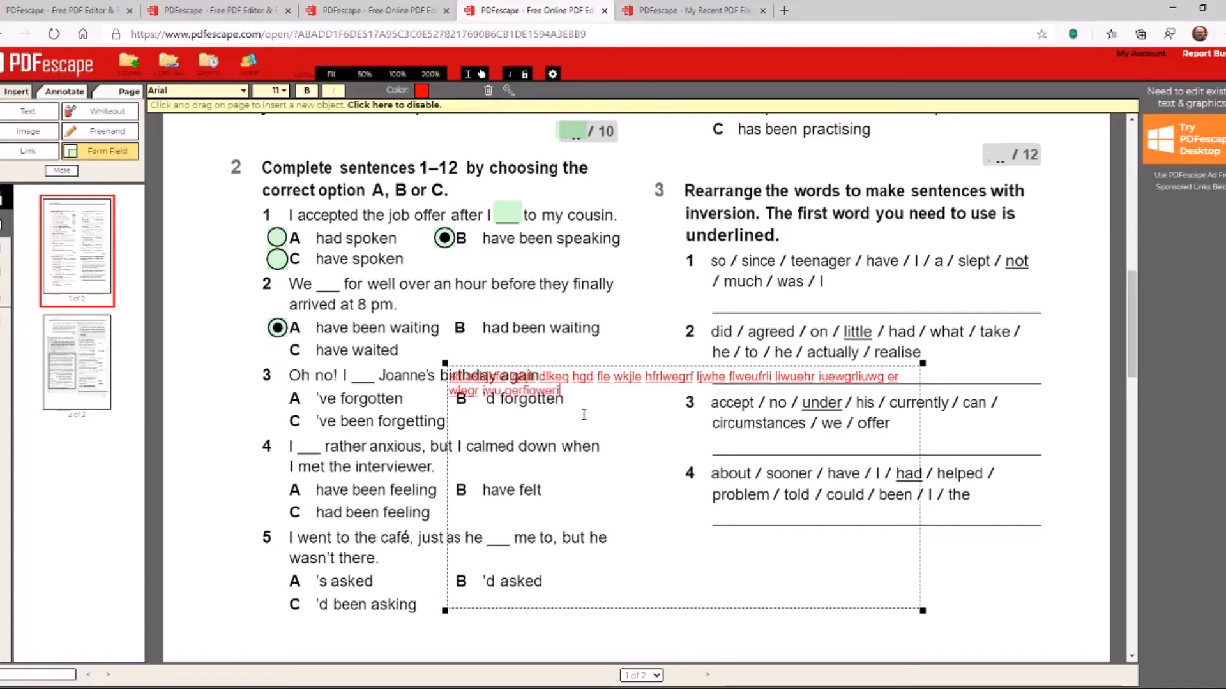
Delete the large multi-line field and add a single-line text form field along the answer line of item 1 in exercise 3.
{"action": "right_click", "coordinate": [585, 367]}
{"action": "left_click", "coordinate": [654, 377]}
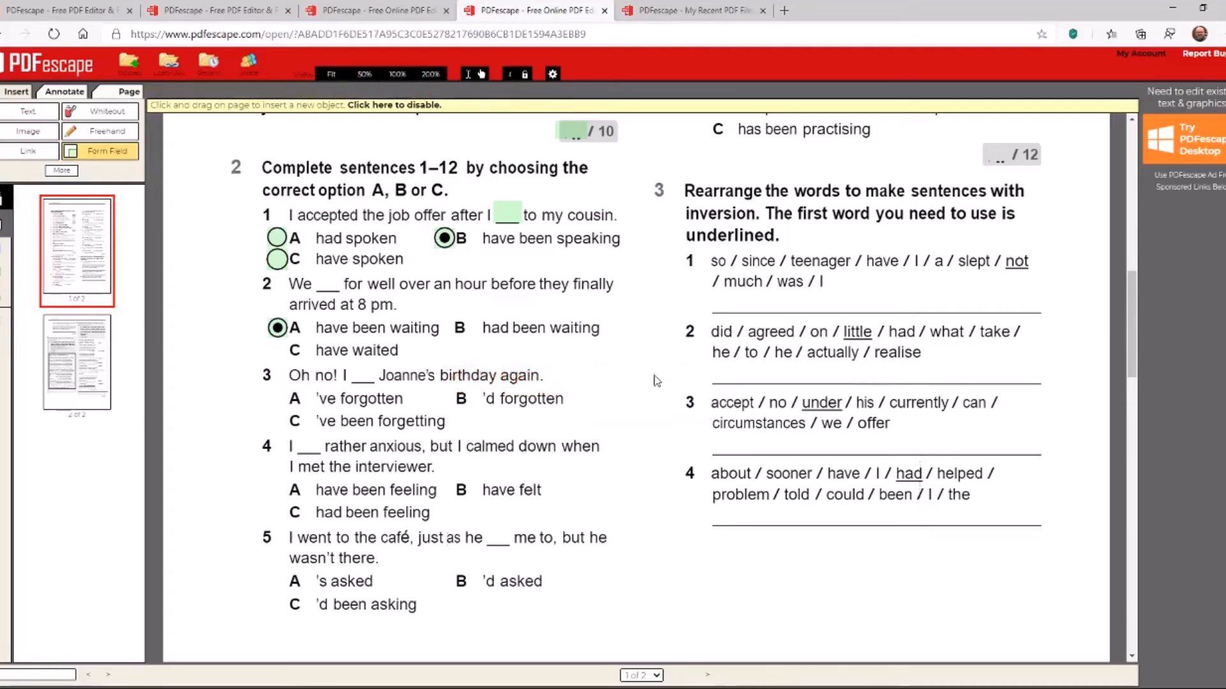
{"action": "left_click", "coordinate": [117, 152]}
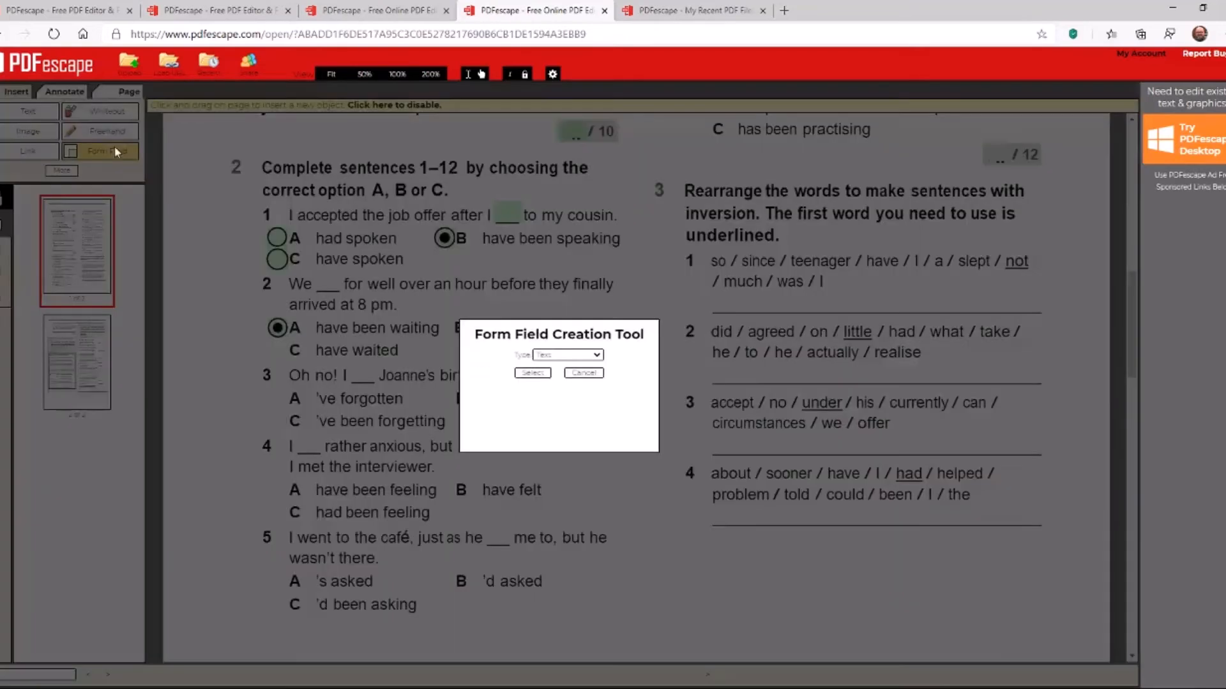
{"action": "left_click", "coordinate": [533, 373]}
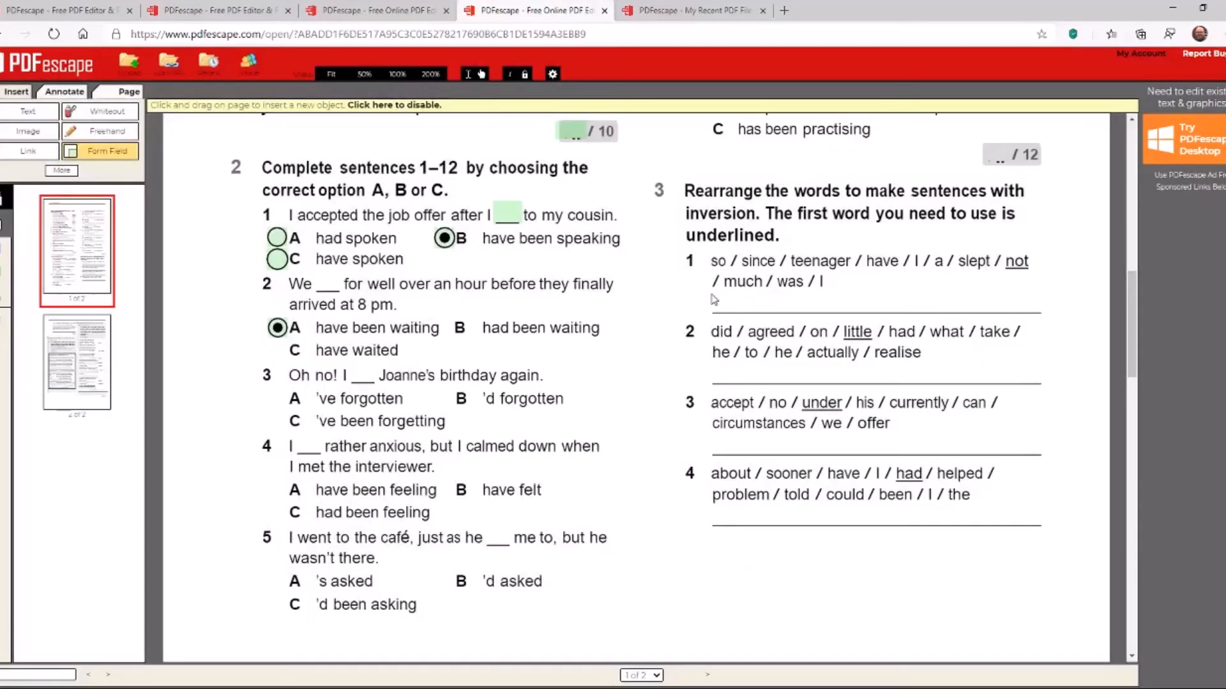
{"action": "left_click_drag", "start_coordinate": [710, 293], "coordinate": [1045, 317]}
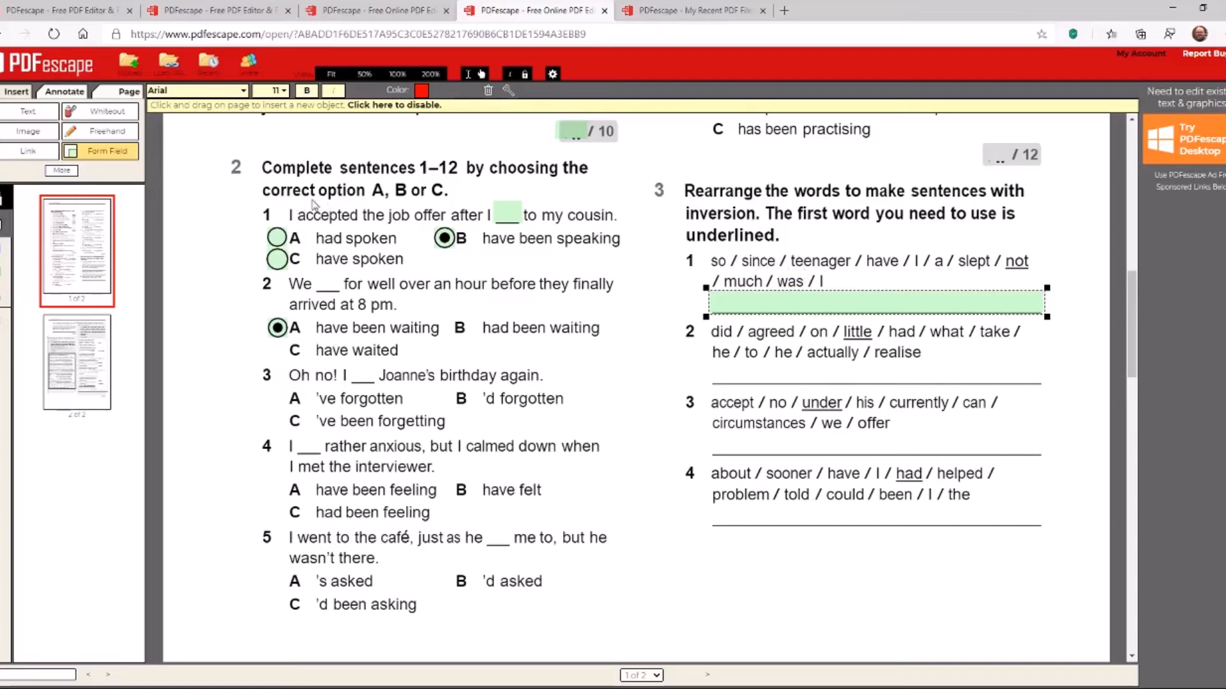
Add a checkbox form field over the word "so" in exercise 3, item 1, and set its color to red.
{"action": "left_click", "coordinate": [89, 152]}
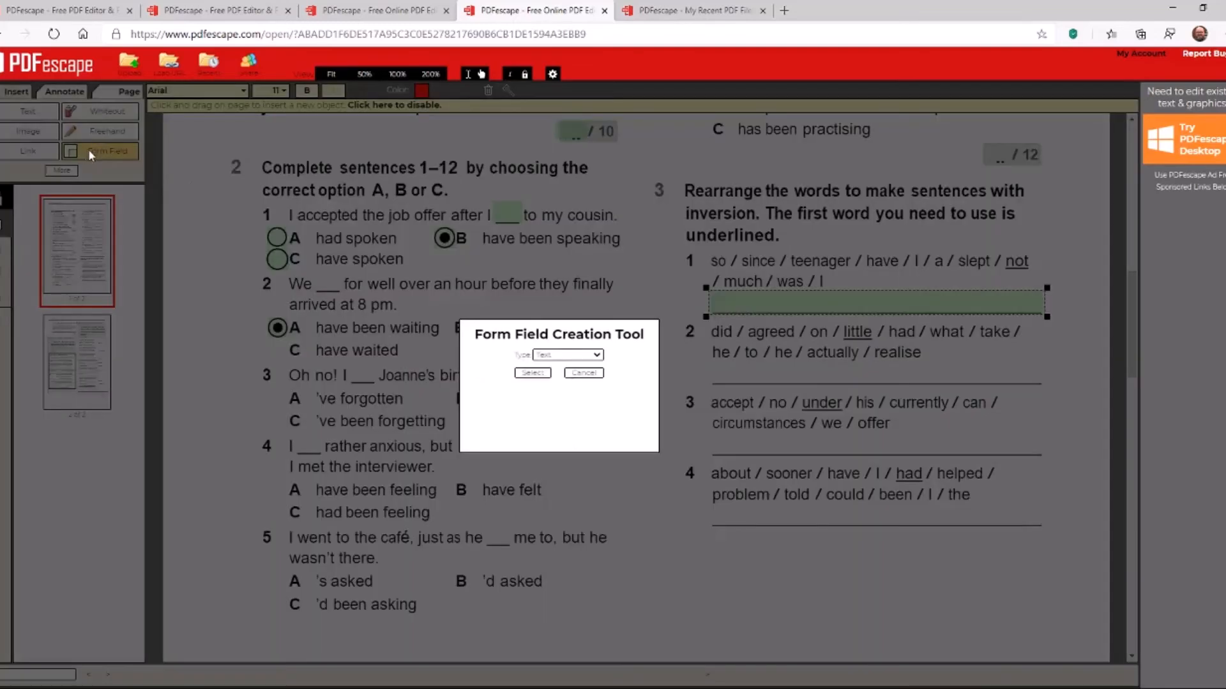
{"action": "left_click", "coordinate": [563, 357]}
{"action": "left_click", "coordinate": [559, 388]}
{"action": "left_click", "coordinate": [533, 374]}
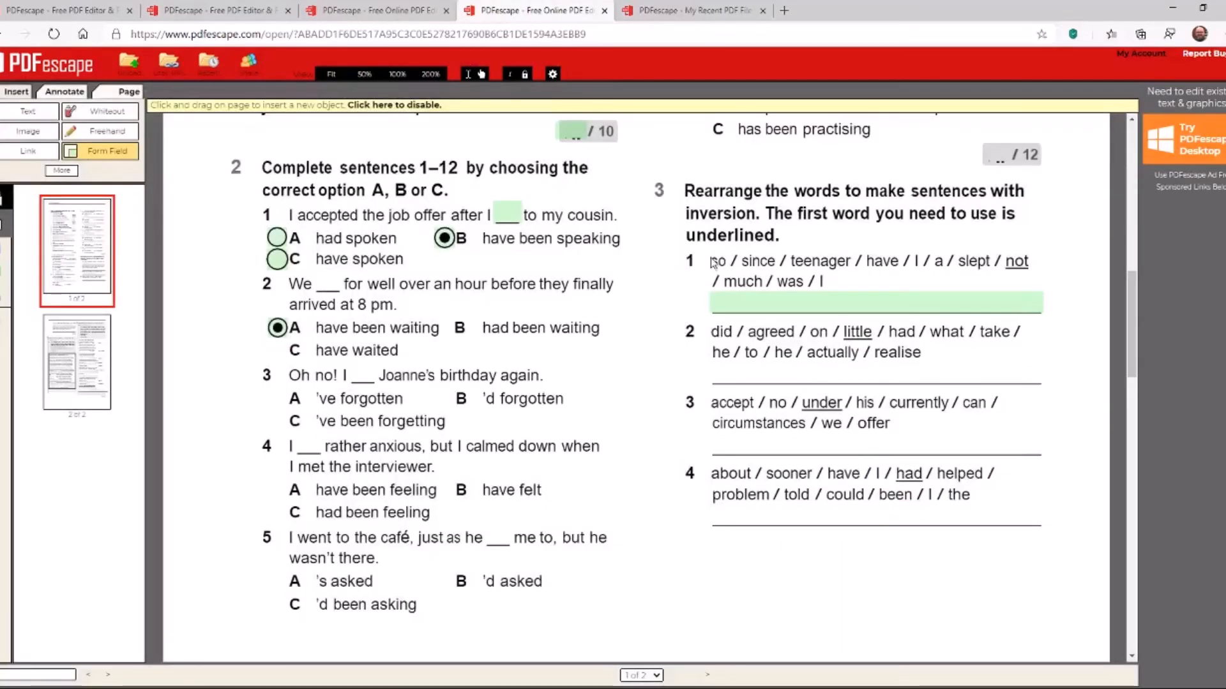
{"action": "left_click_drag", "start_coordinate": [737, 265], "coordinate": [733, 267]}
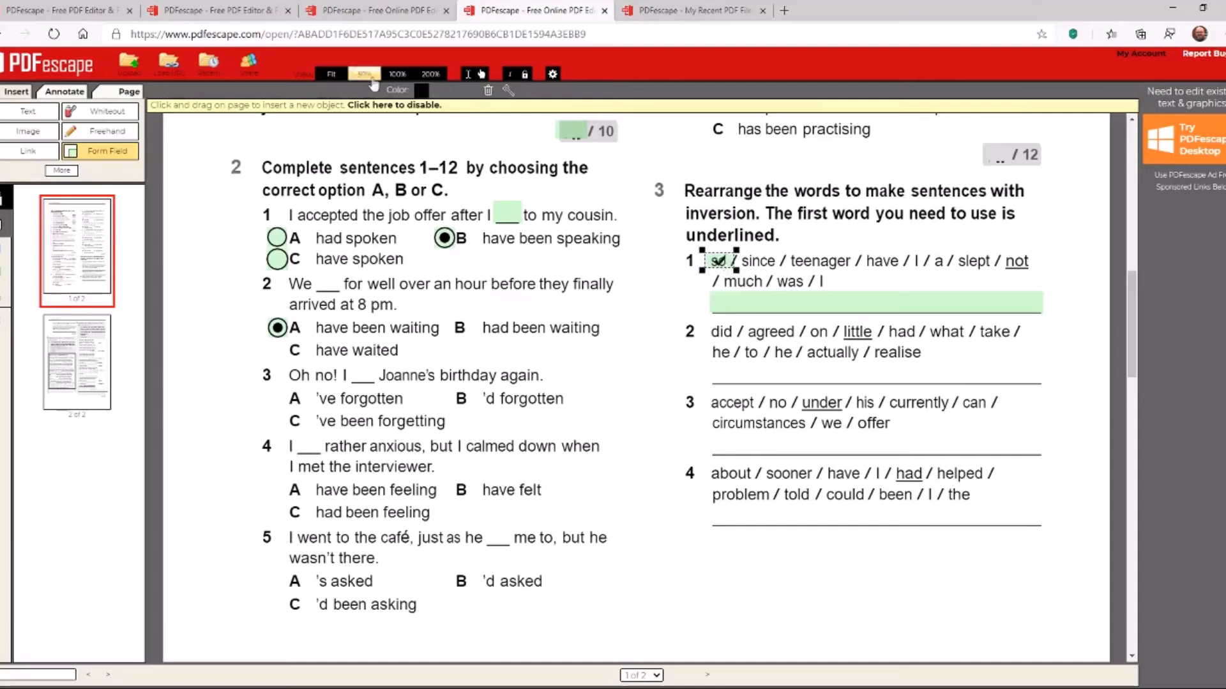
{"action": "left_click", "coordinate": [421, 90]}
{"action": "left_click", "coordinate": [427, 130]}
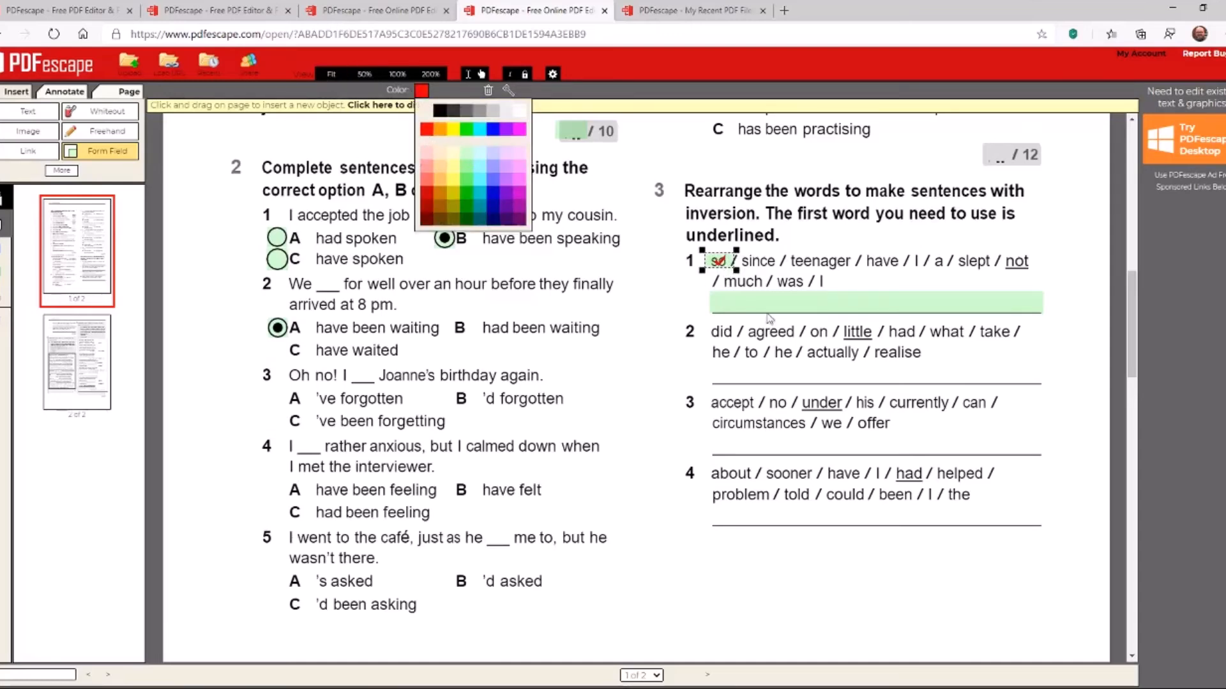
Duplicate the red checkbox, place the copy over the word "since", and clear the check marks on both words.
{"action": "right_click", "coordinate": [713, 260]}
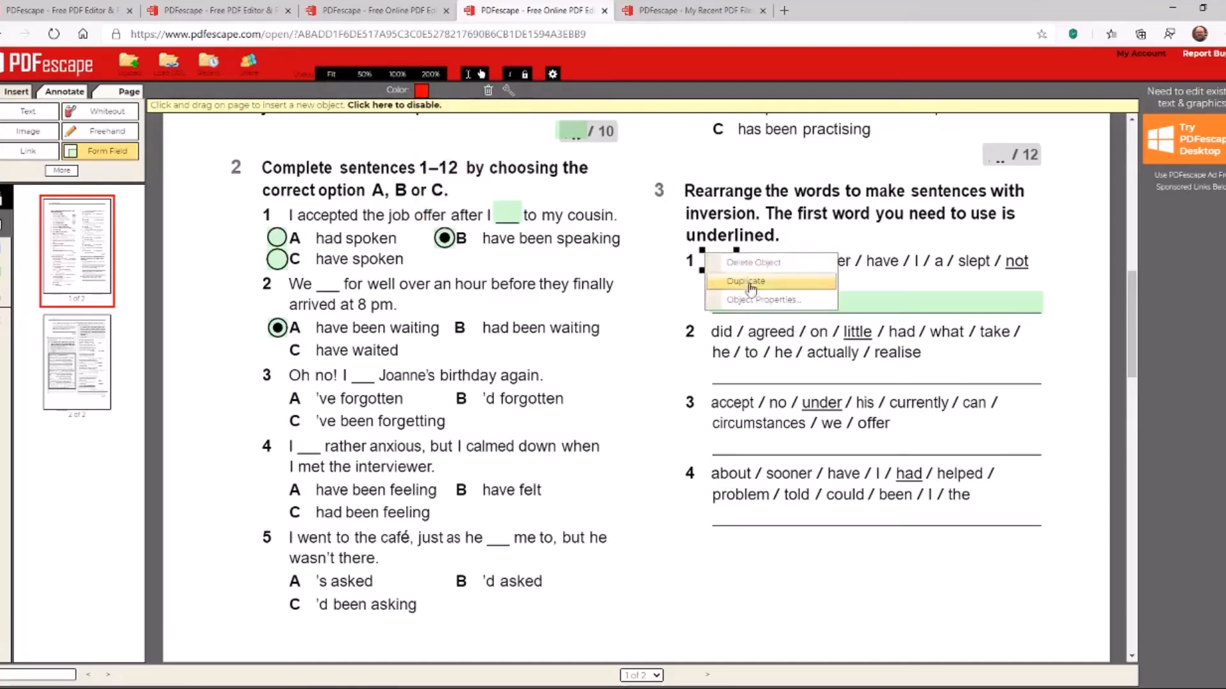
{"action": "left_click", "coordinate": [728, 288]}
{"action": "scroll", "coordinate": [727, 259], "scroll_direction": "down", "scroll_amount": 1}
{"action": "left_click_drag", "start_coordinate": [728, 260], "coordinate": [758, 245]}
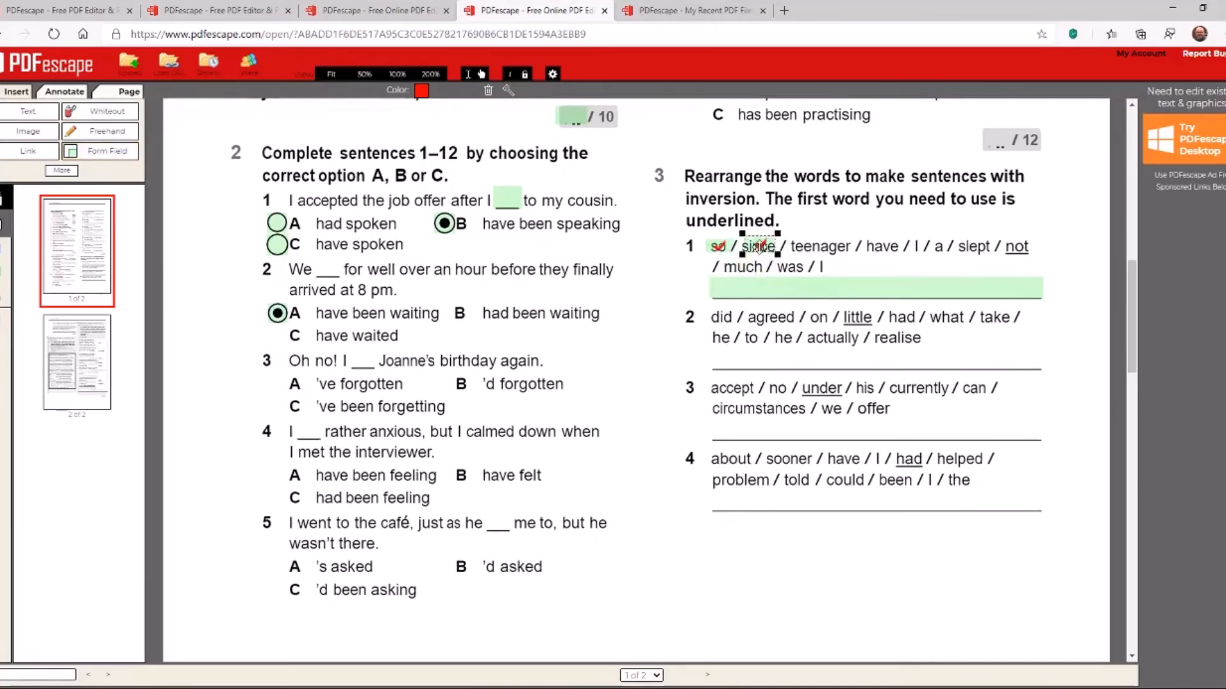
{"action": "left_click", "coordinate": [758, 245]}
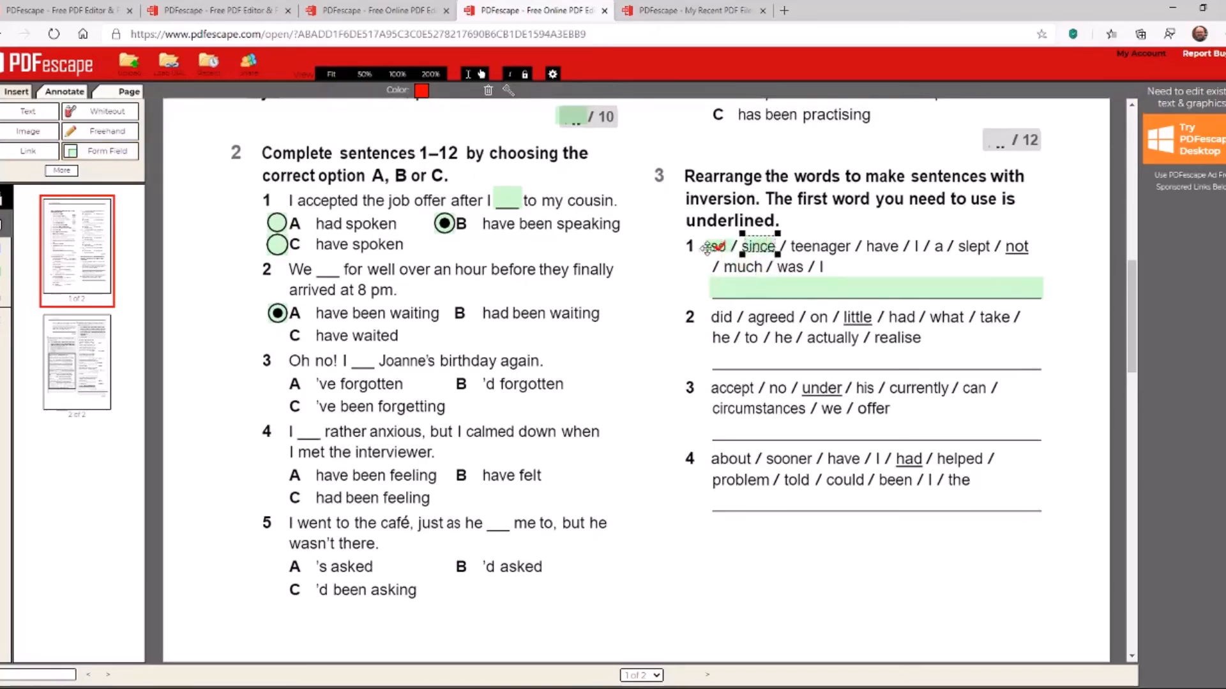
{"action": "left_click", "coordinate": [759, 248]}
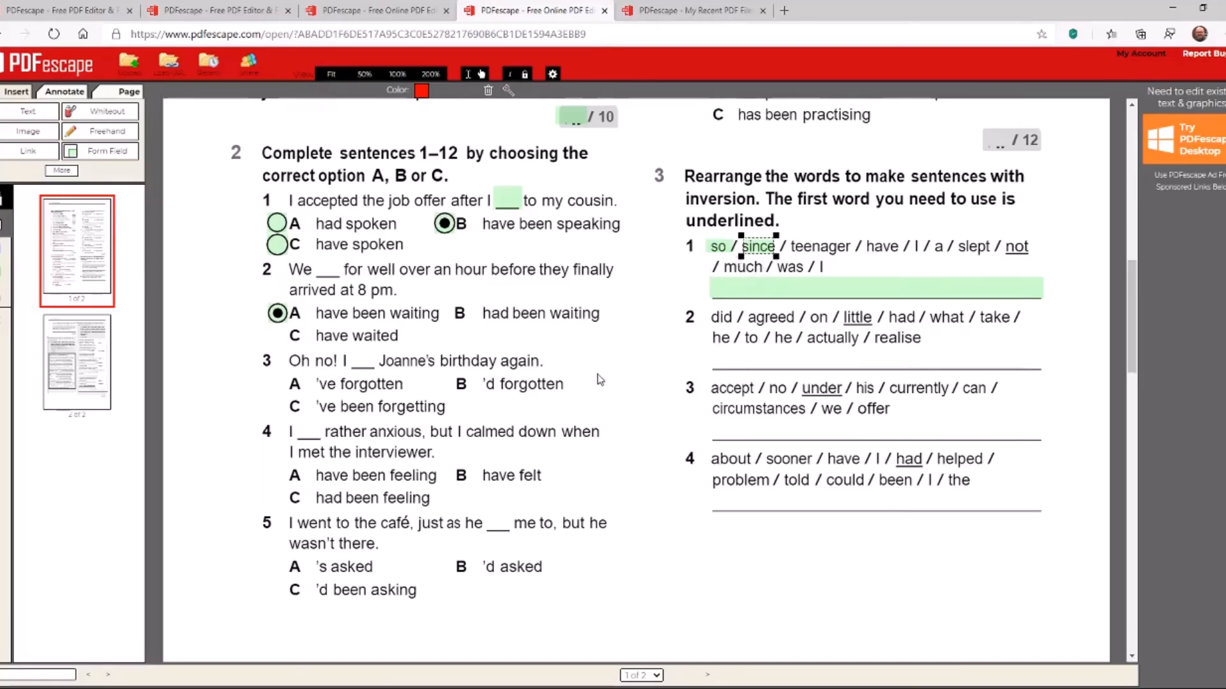
Look over the exercises on both pages of the worksheet, including the form fields already placed.
{"action": "scroll", "coordinate": [584, 406], "scroll_direction": "down", "scroll_amount": 10}
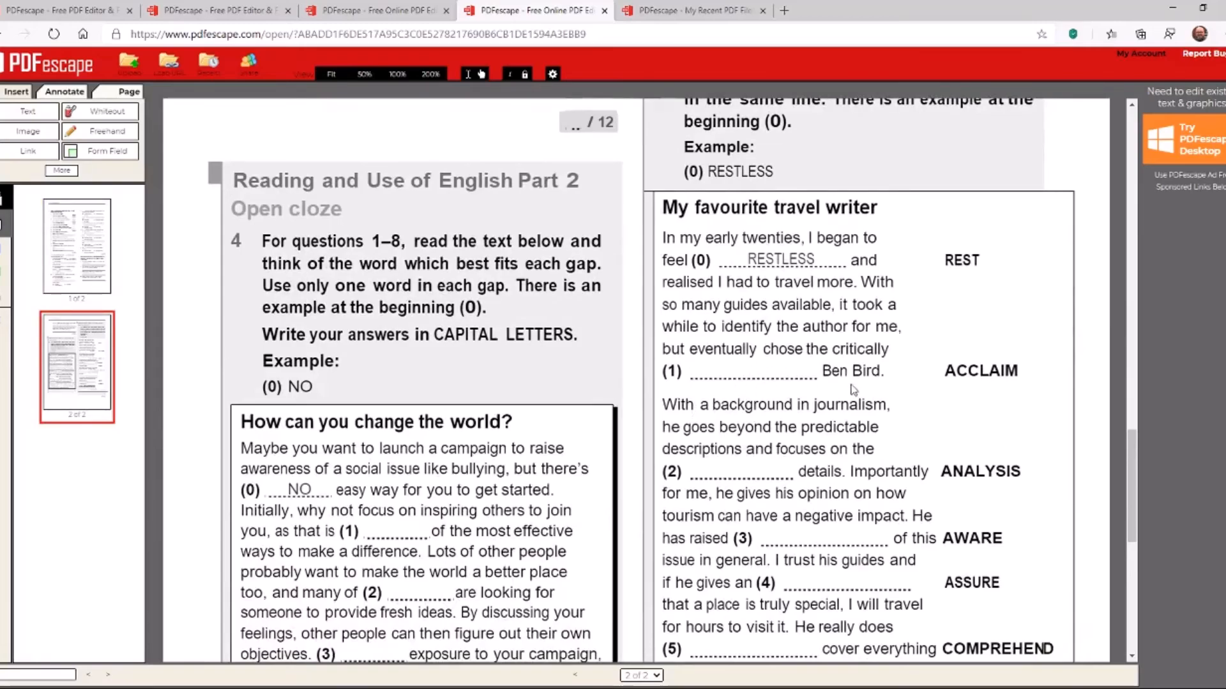
{"action": "scroll", "coordinate": [749, 397], "scroll_direction": "down", "scroll_amount": 4}
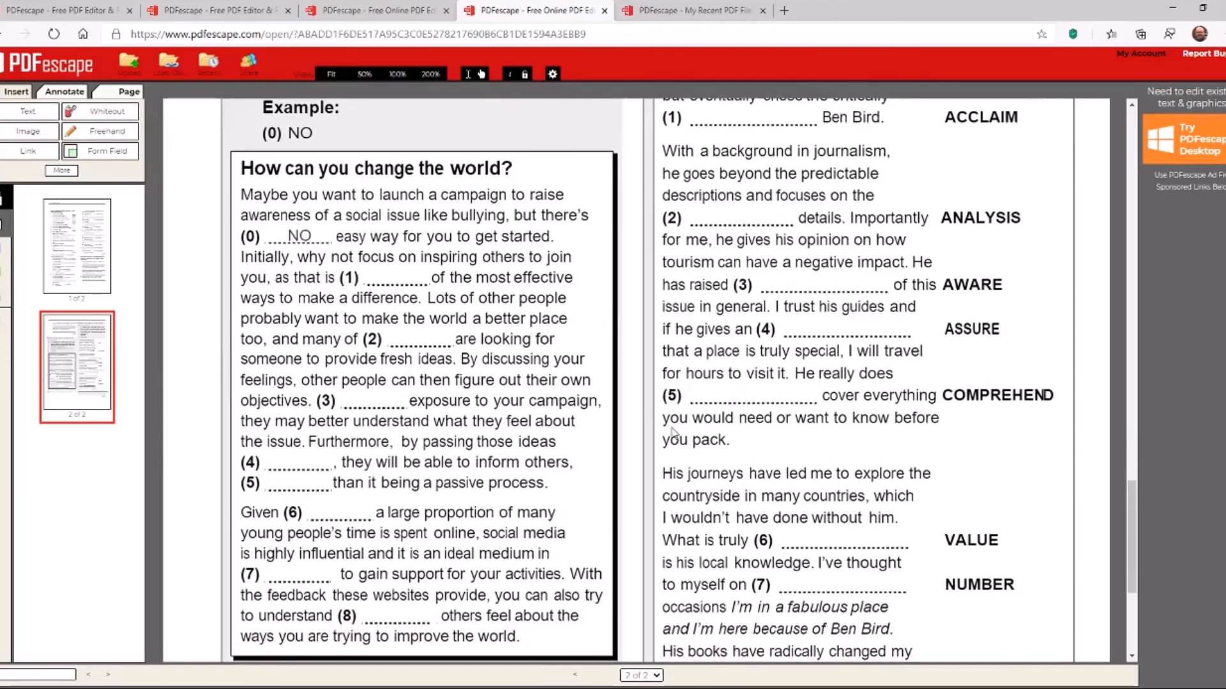
{"action": "scroll", "coordinate": [672, 433], "scroll_direction": "down", "scroll_amount": 4}
{"action": "scroll", "coordinate": [671, 433], "scroll_direction": "up", "scroll_amount": 15}
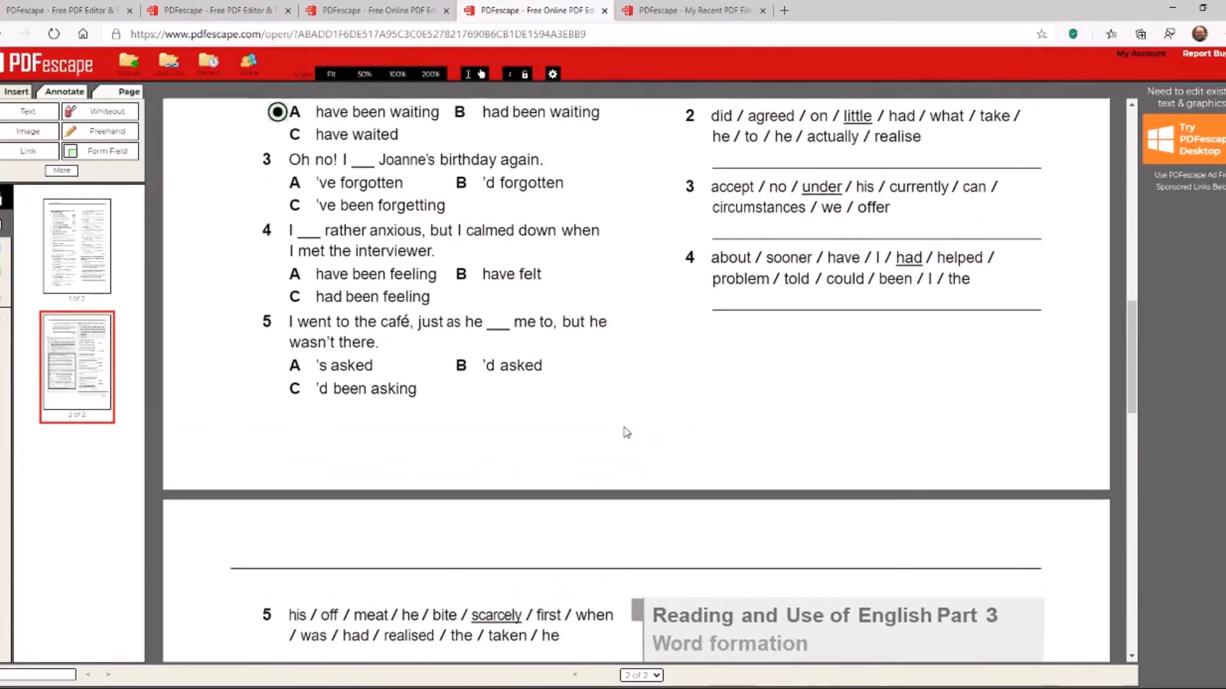
{"action": "scroll", "coordinate": [627, 433], "scroll_direction": "up", "scroll_amount": 10}
{"action": "scroll", "coordinate": [626, 433], "scroll_direction": "down", "scroll_amount": 3}
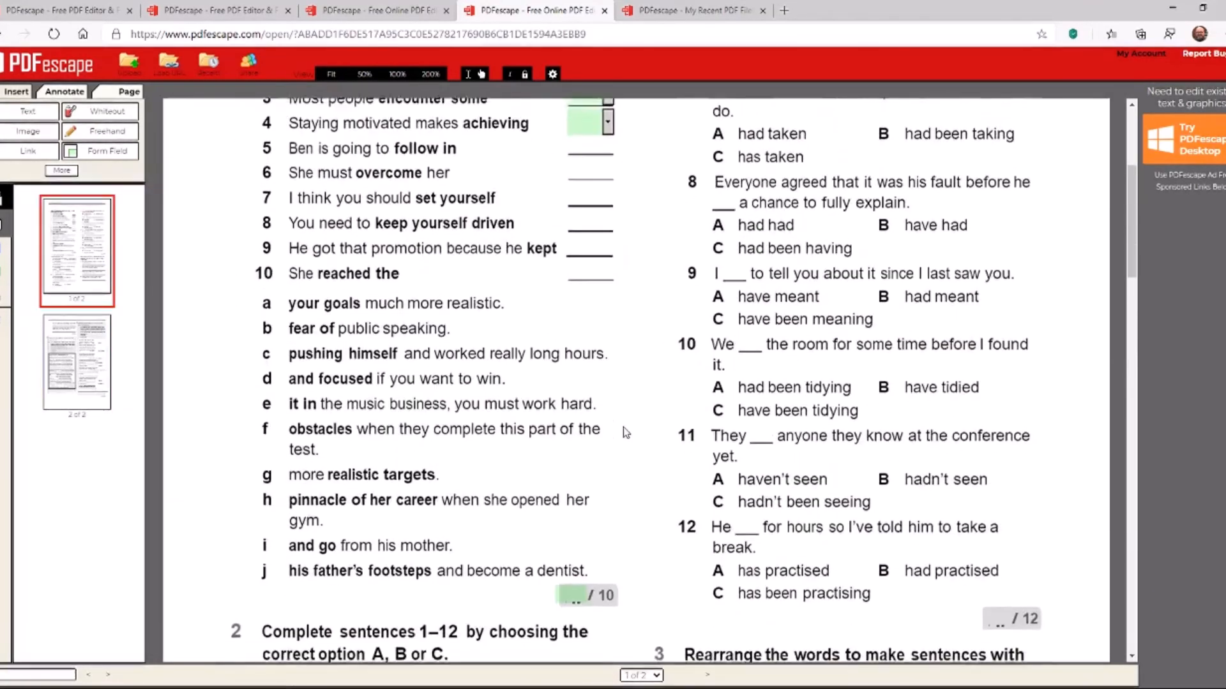
{"action": "scroll", "coordinate": [625, 433], "scroll_direction": "down", "scroll_amount": 4}
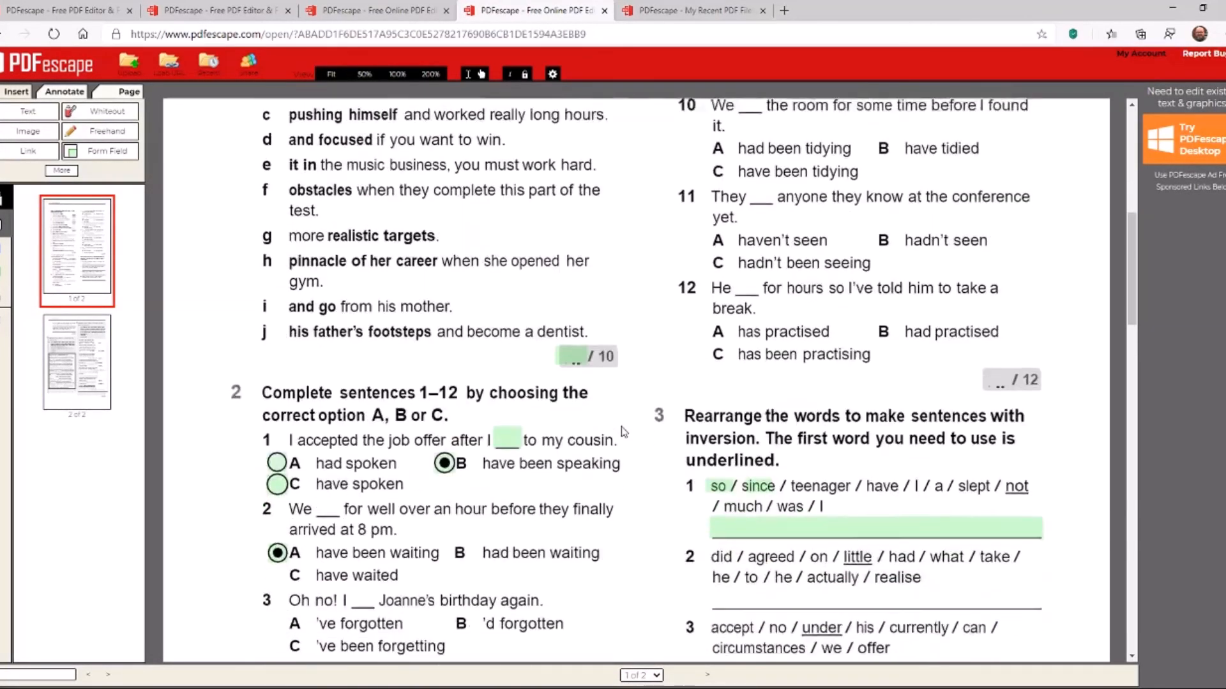
{"action": "scroll", "coordinate": [624, 431], "scroll_direction": "down", "scroll_amount": 1}
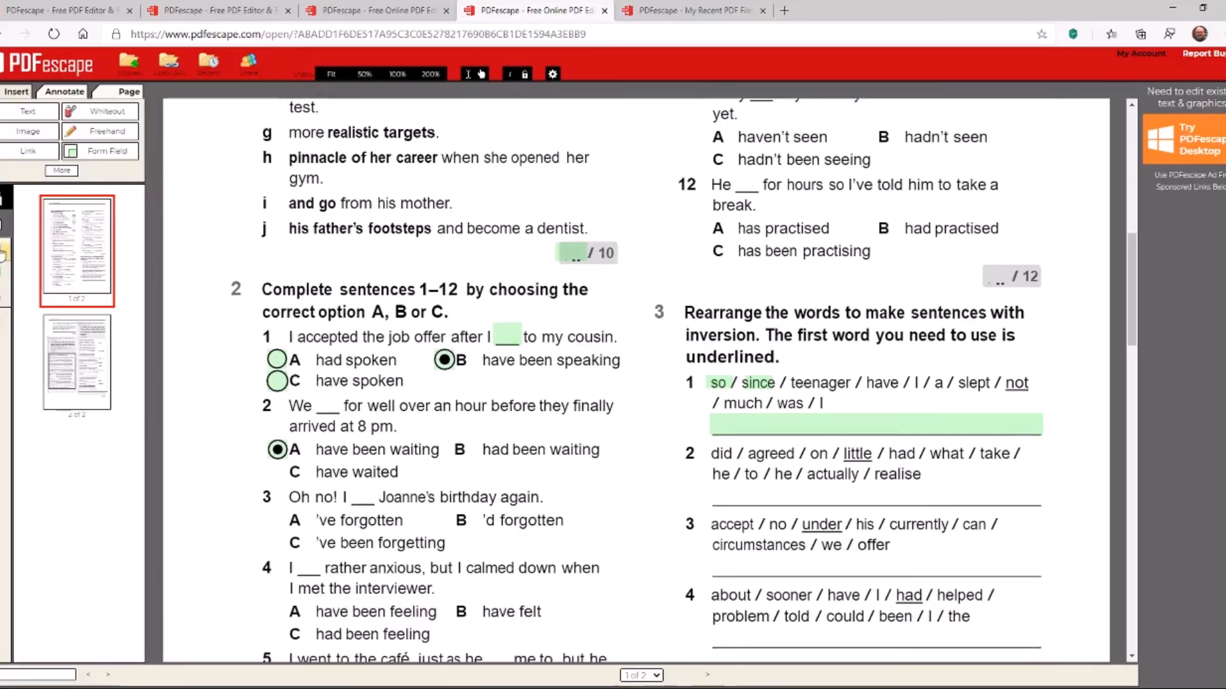
Save and download the worksheet PDF, and test the item 3 dropdown of exercise 1 in the downloaded copy by choosing b.
{"action": "left_click", "coordinate": [2, 253]}
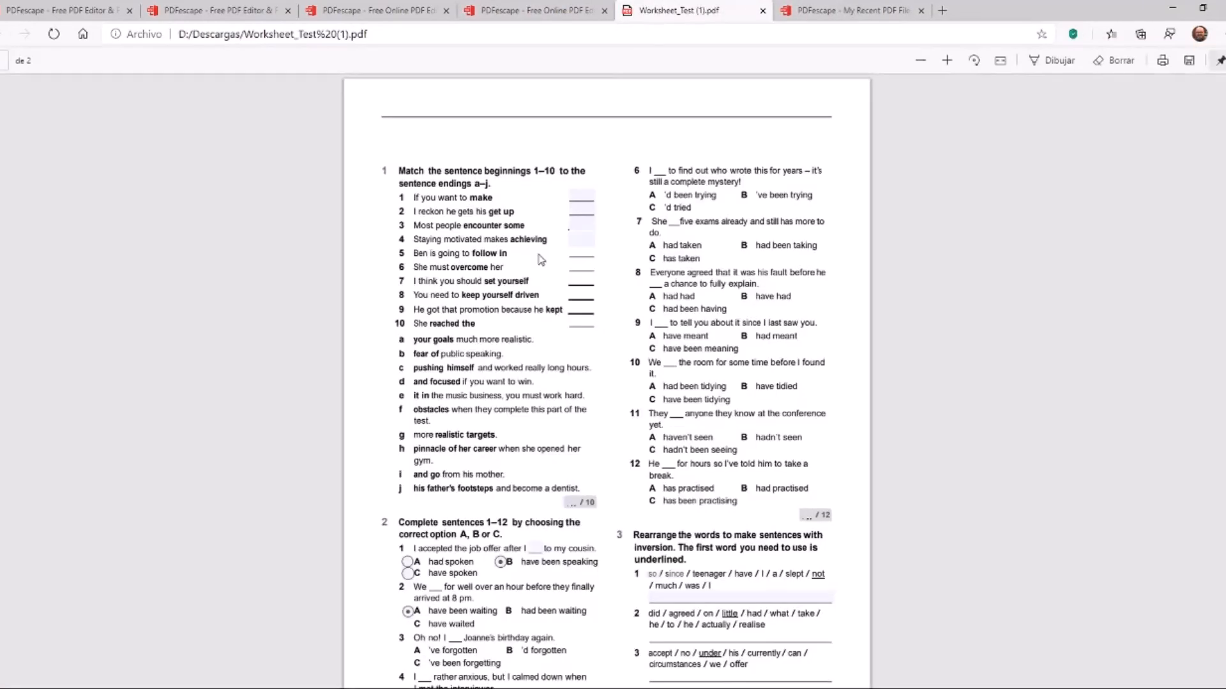
{"action": "left_click", "coordinate": [582, 195]}
{"action": "left_click", "coordinate": [583, 224]}
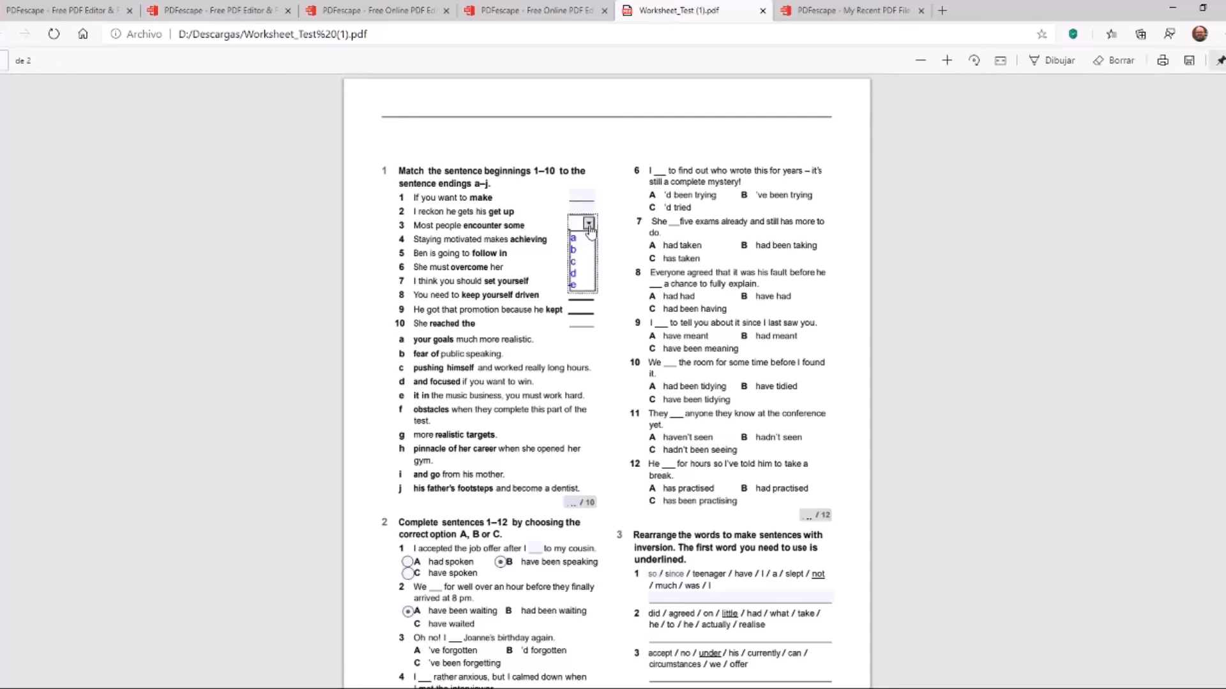
{"action": "left_click", "coordinate": [580, 249]}
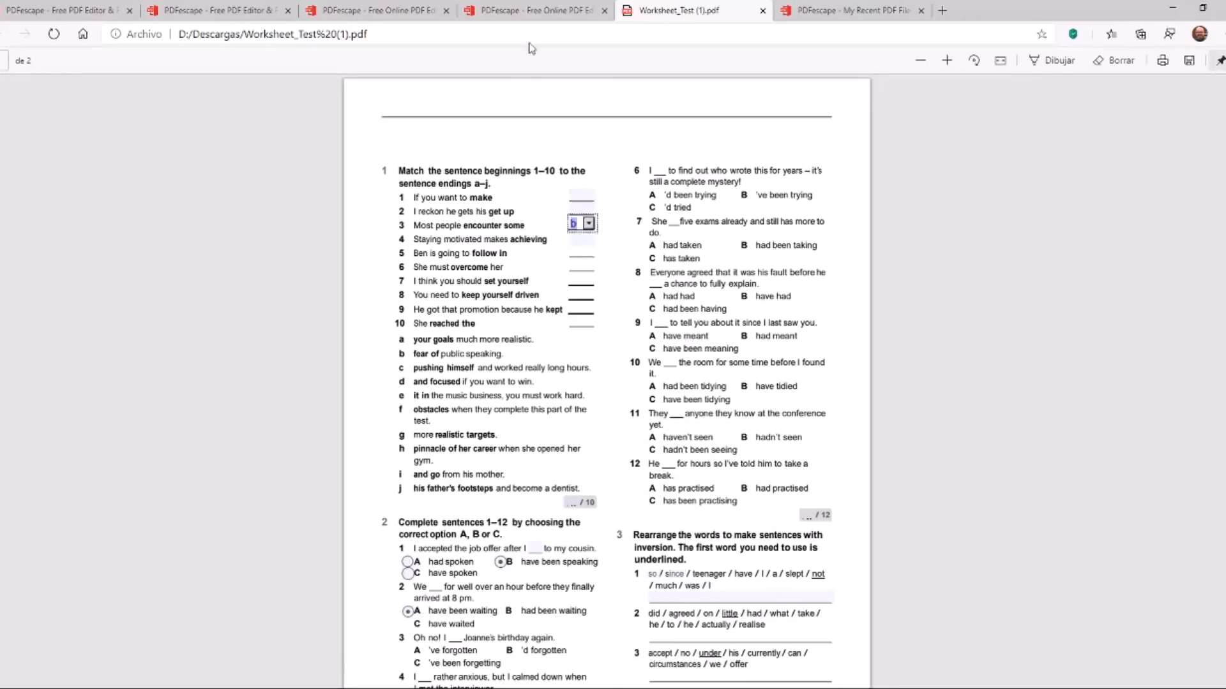
Switch back to the worksheet in the PDFescape editor and view the form fields of exercise 1.
{"action": "left_click", "coordinate": [537, 10]}
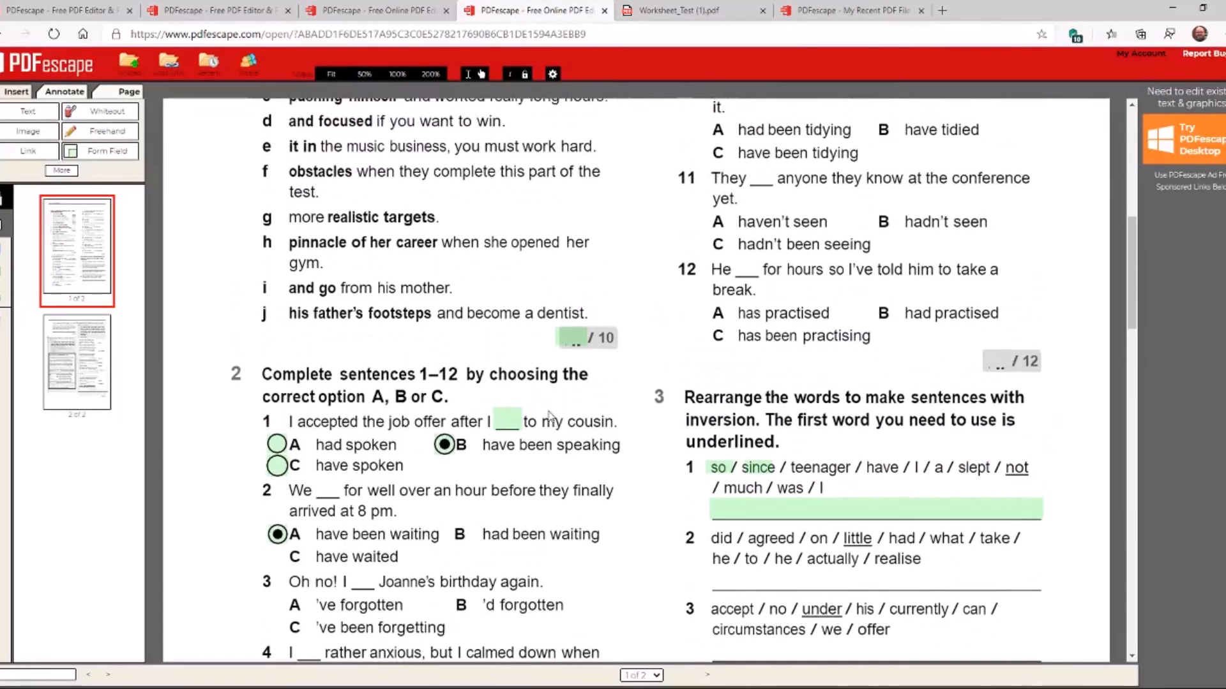
{"action": "scroll", "coordinate": [548, 416], "scroll_direction": "up", "scroll_amount": 8}
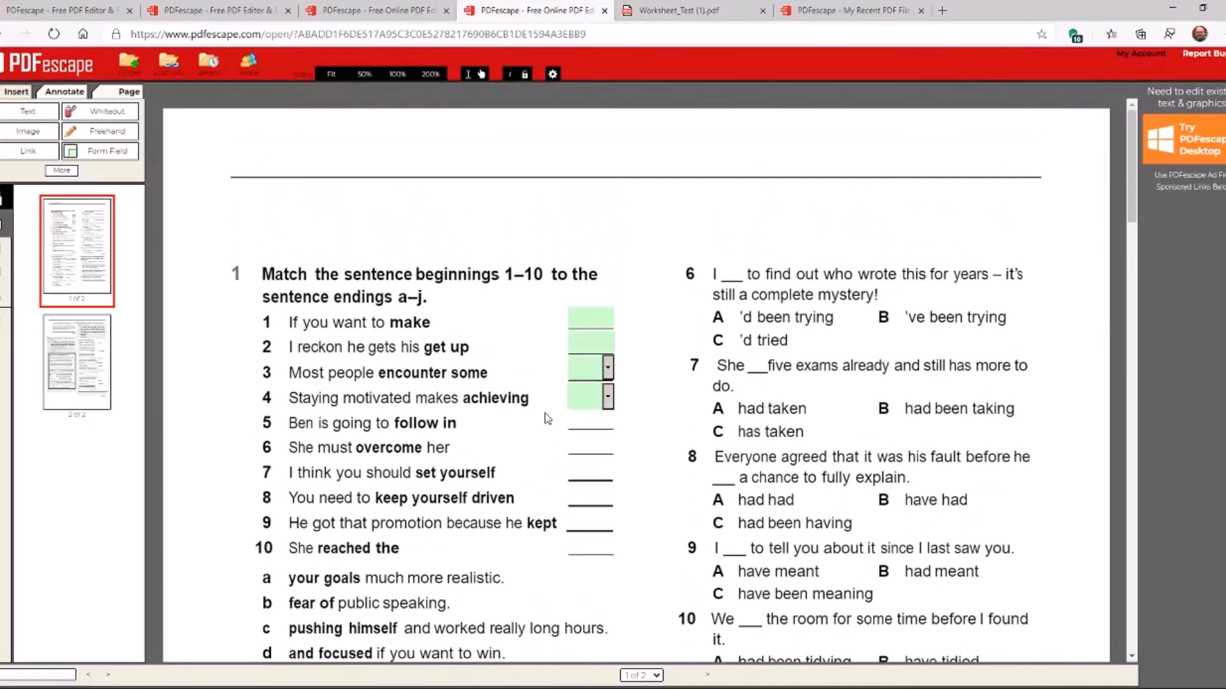